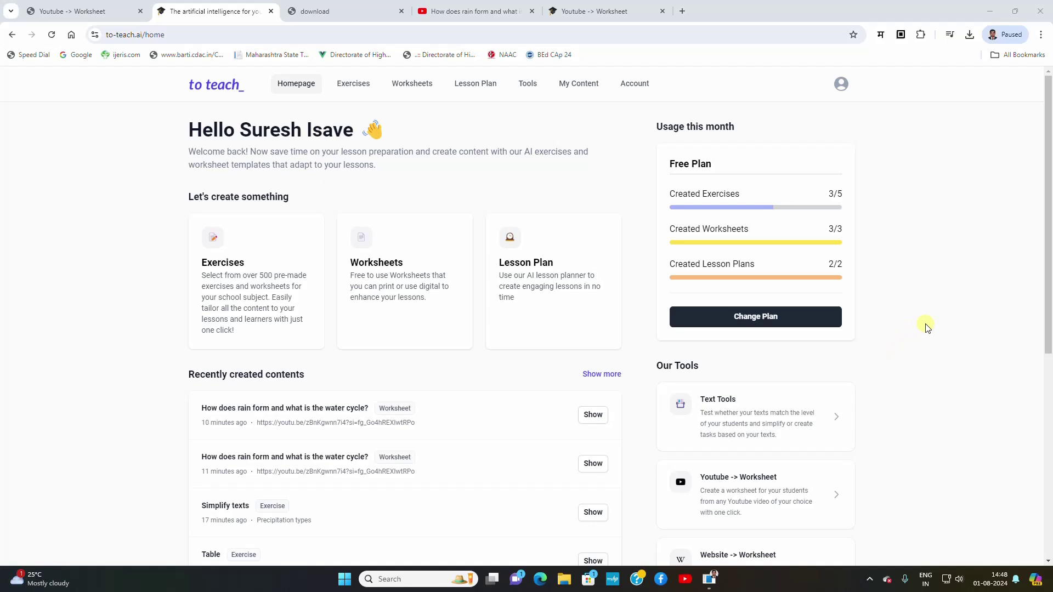
- Scroll up and down through the current page's content
scroll(926, 328, down, 3)
scroll(927, 328, up, 1)
scroll(924, 346, down, 1)
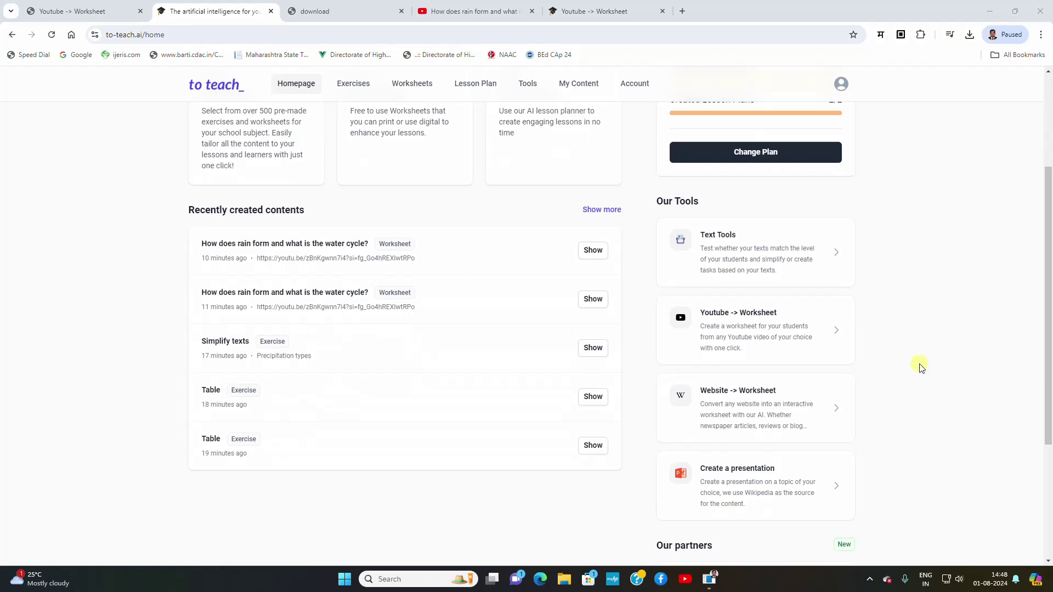
scroll(466, 390, up, 3)
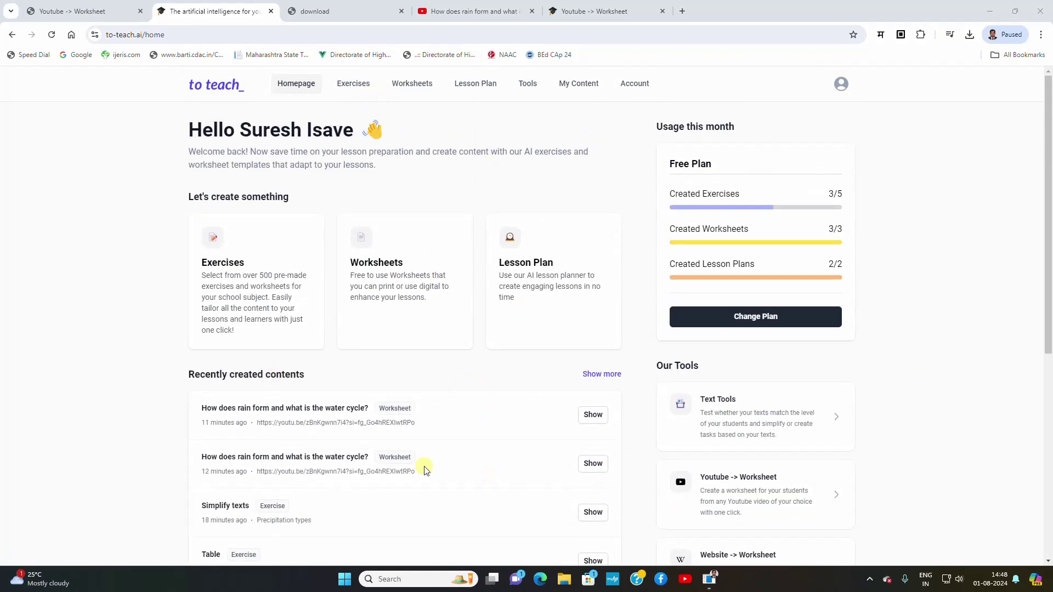
scroll(426, 468, down, 1)
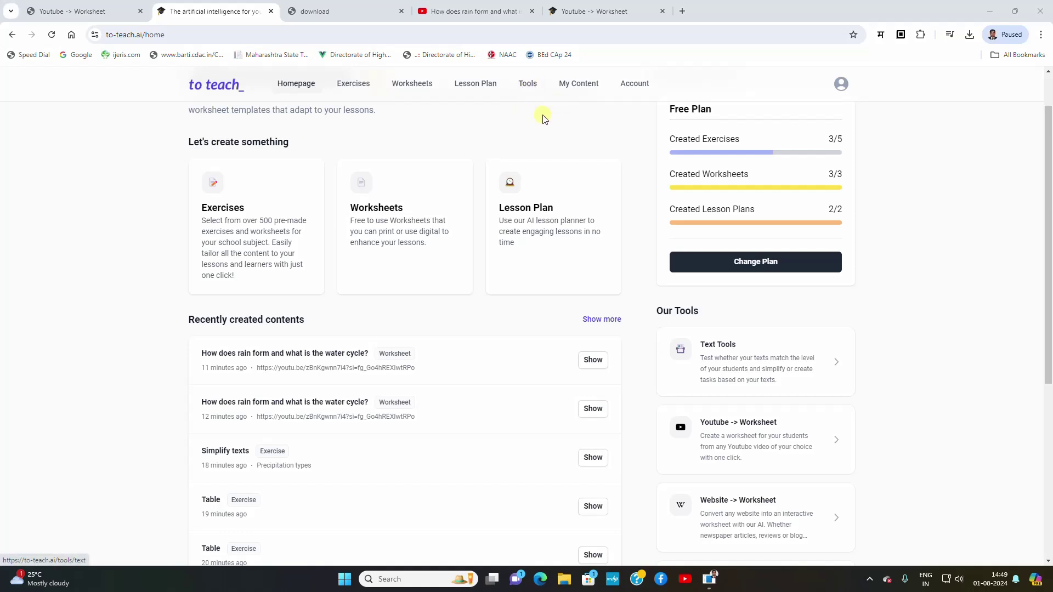
scroll(496, 412, down, 3)
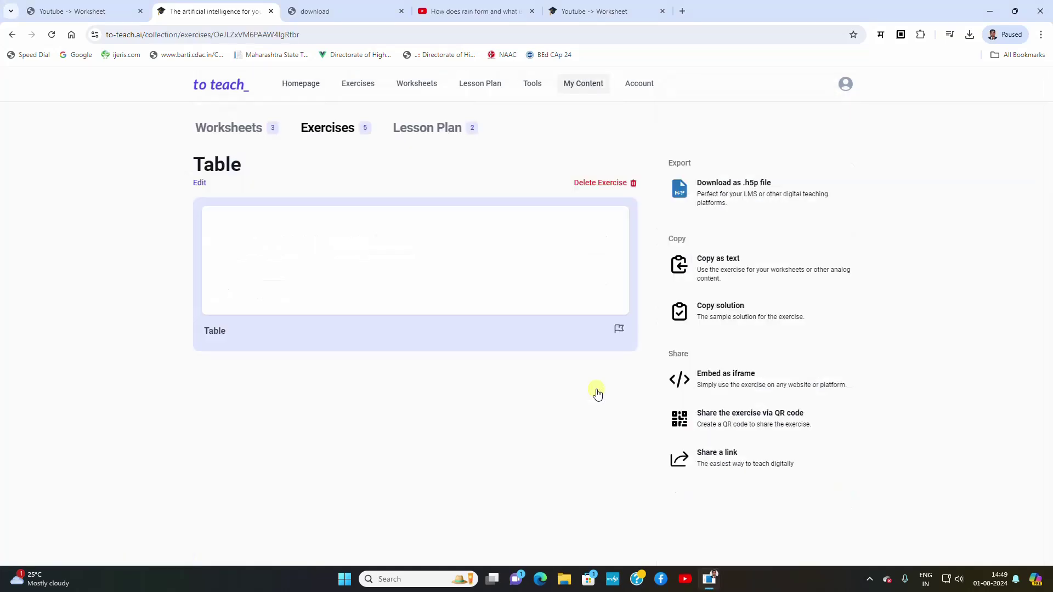
scroll(525, 394, down, 2)
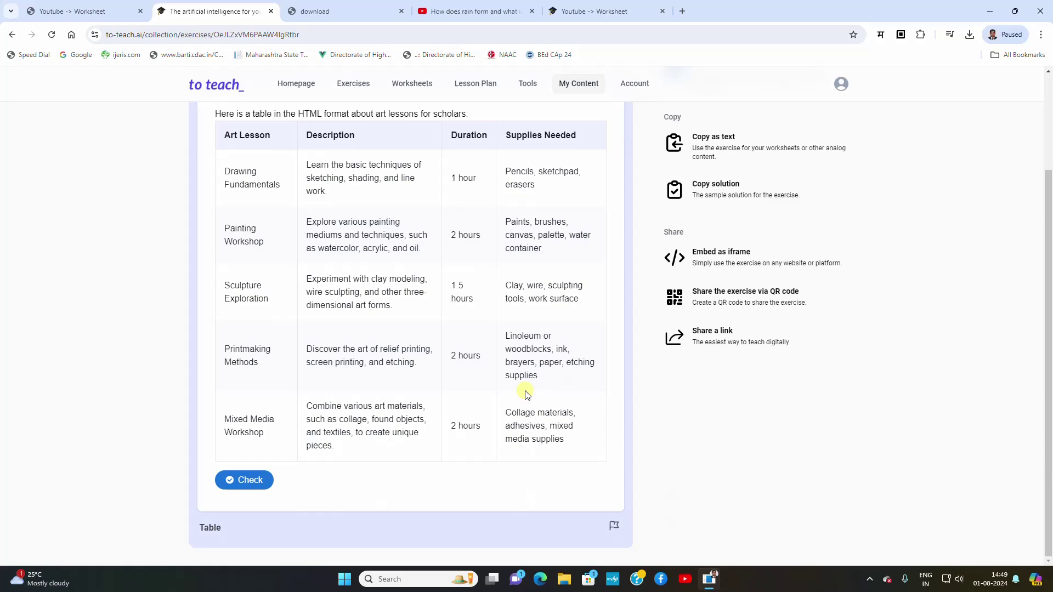
scroll(525, 394, up, 2)
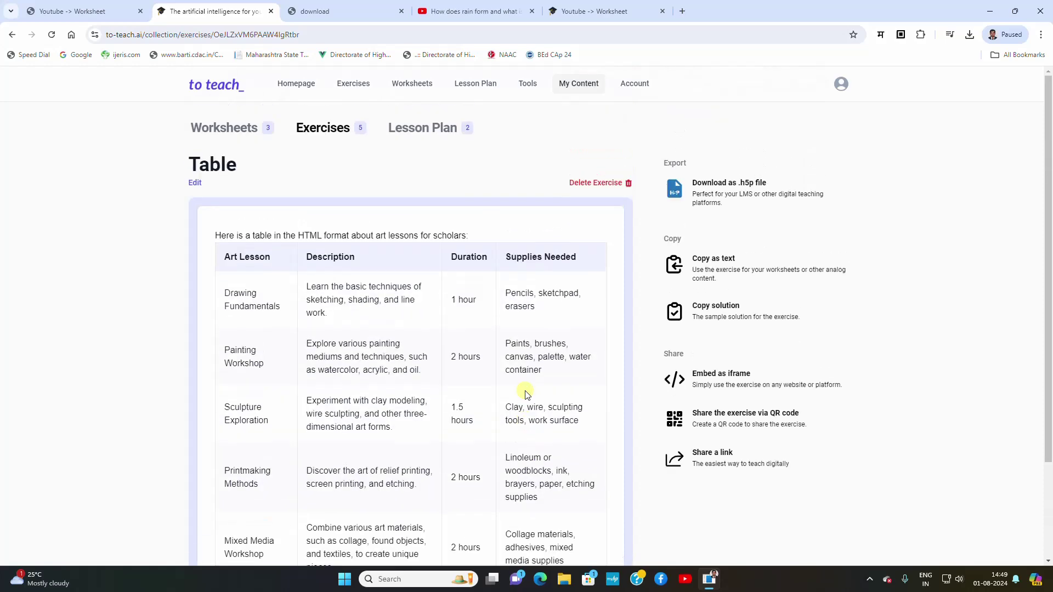
- From the homepage's recent contents, open the Simplify texts exercise and look it over
click(13, 35)
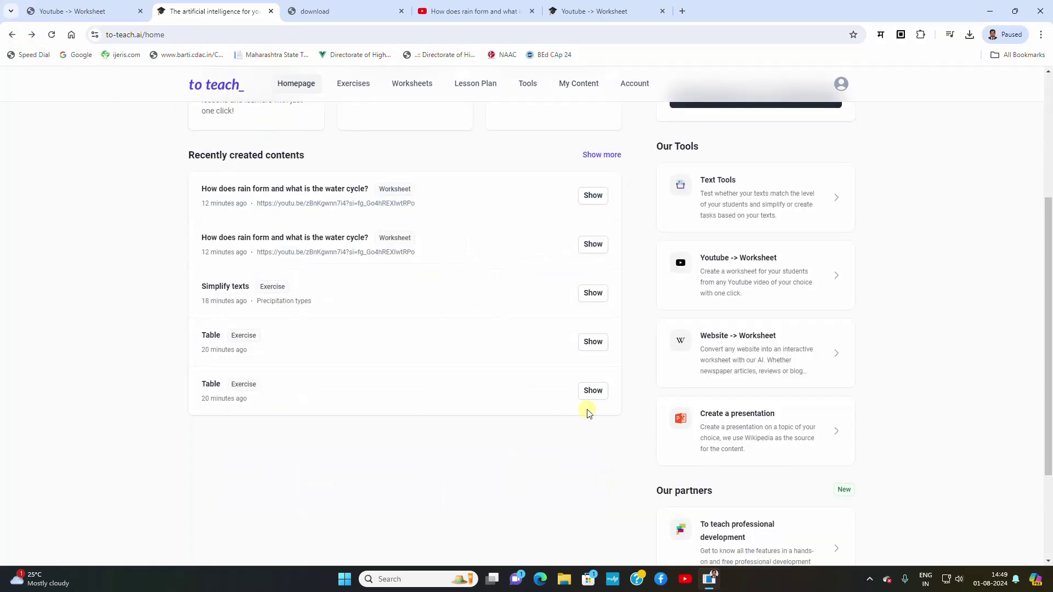
click(590, 294)
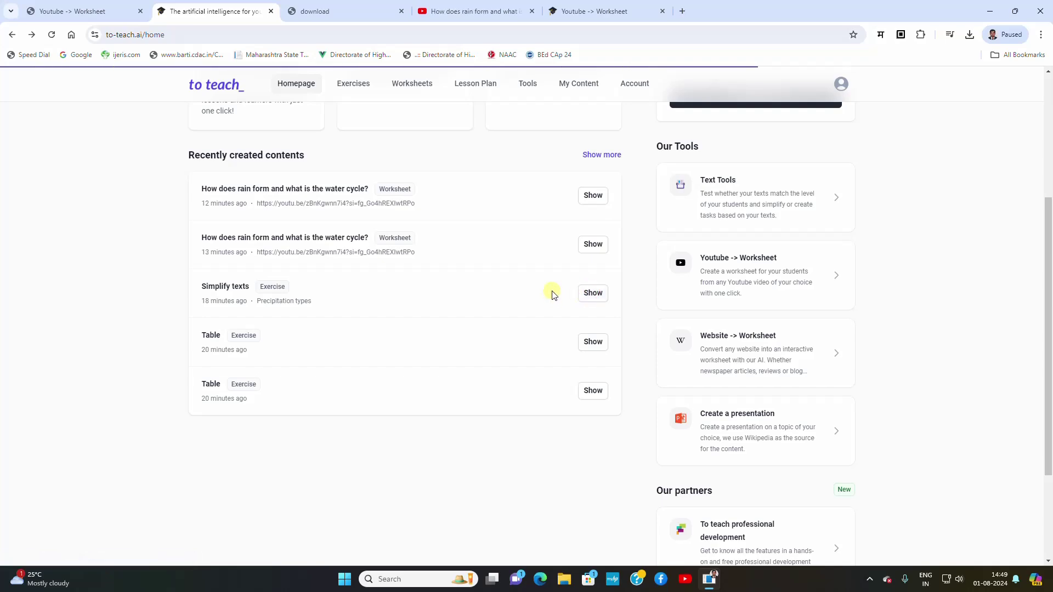
scroll(536, 325, down, 3)
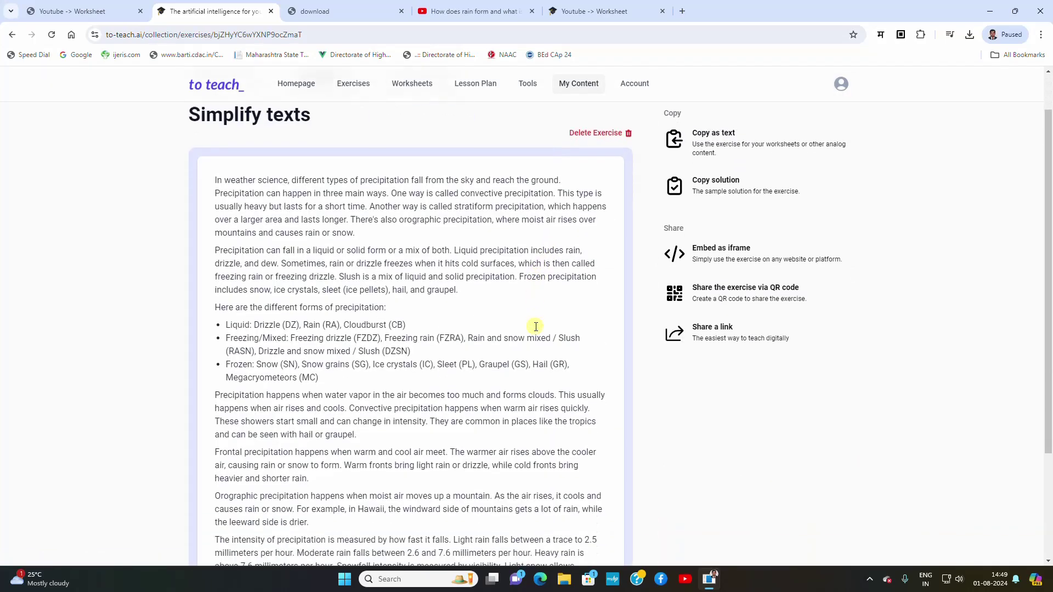
scroll(536, 327, up, 3)
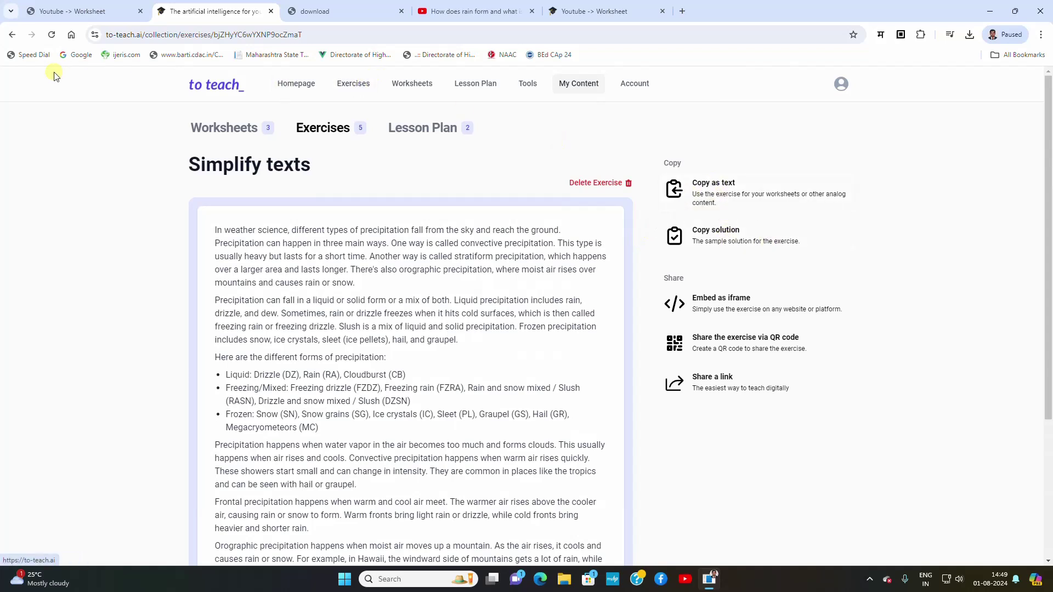
- Back on the homepage, open the Youtube -> Worksheet tool from Our Tools
click(12, 34)
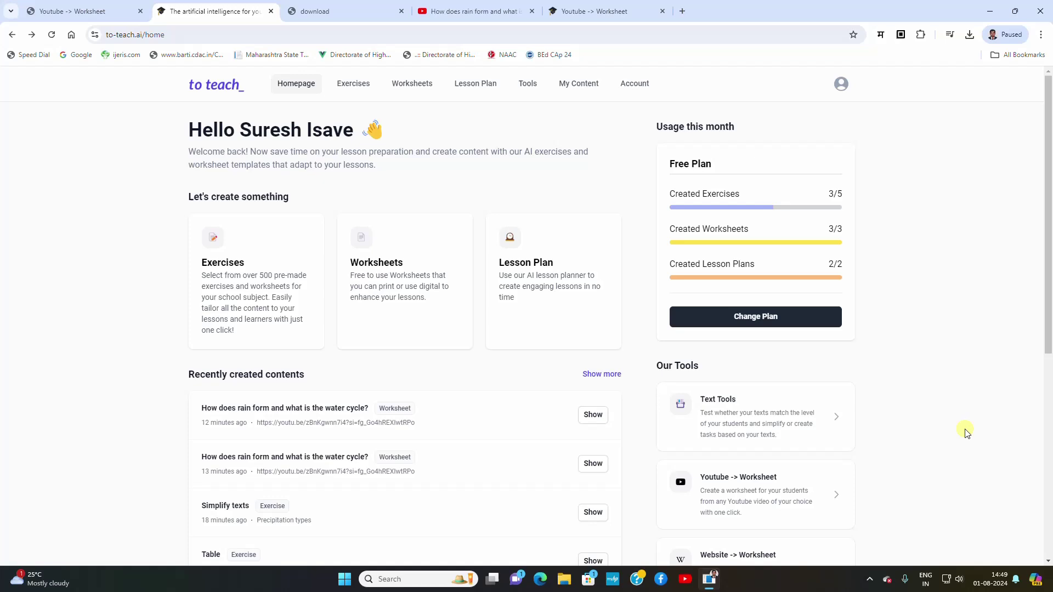
scroll(967, 434, down, 2)
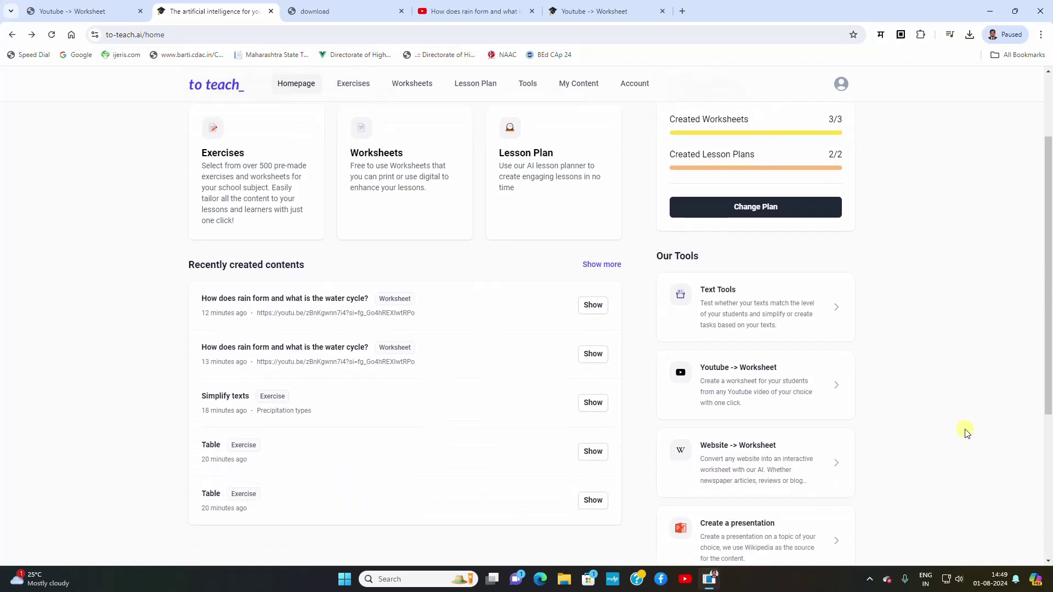
click(747, 385)
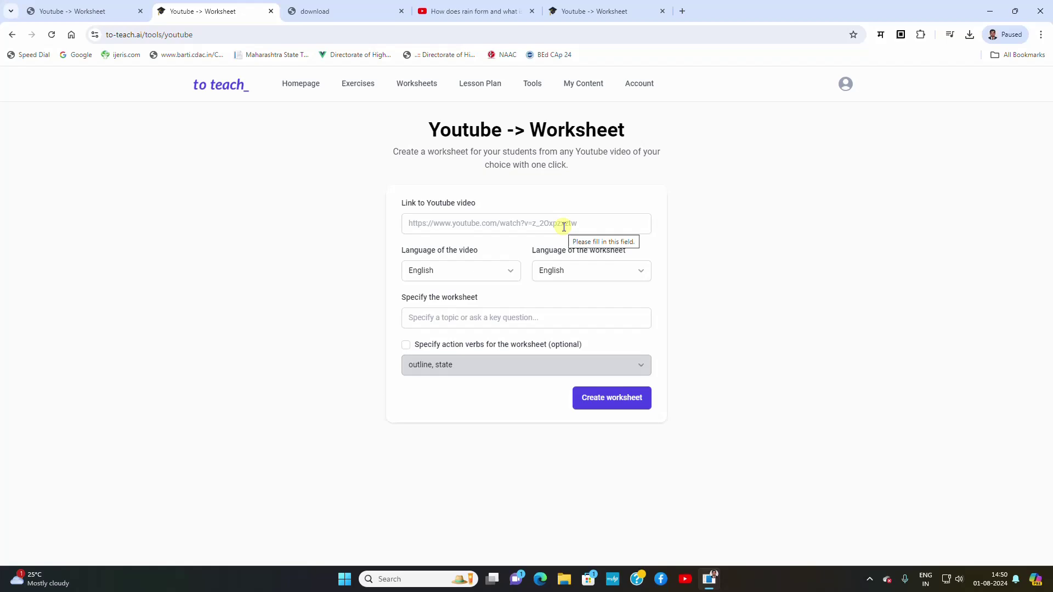
- Check the rain and water cycle video, submit the worksheet form, and view the creation confirmation
click(475, 10)
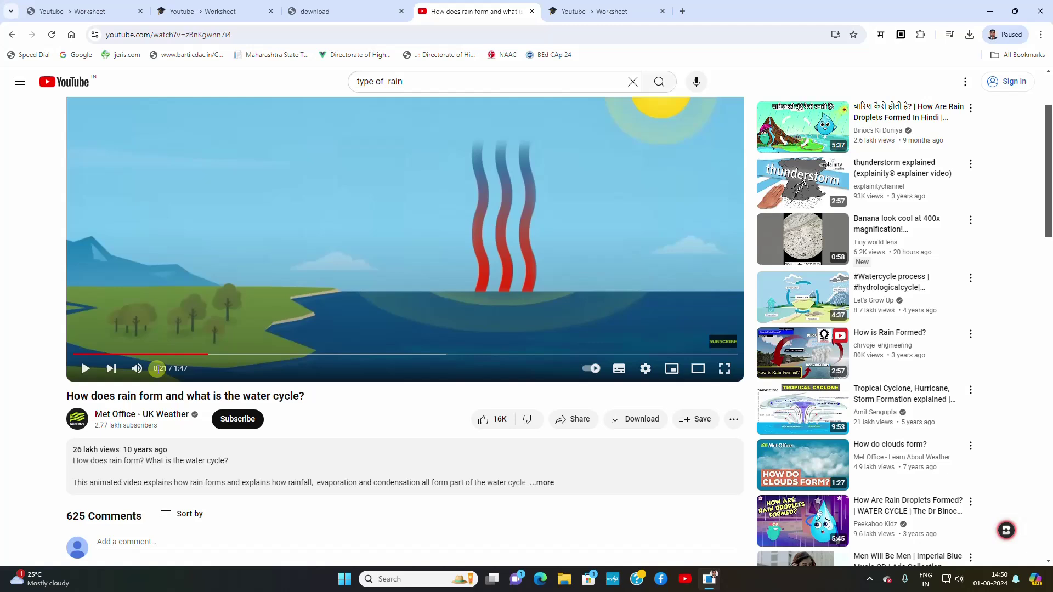
click(212, 21)
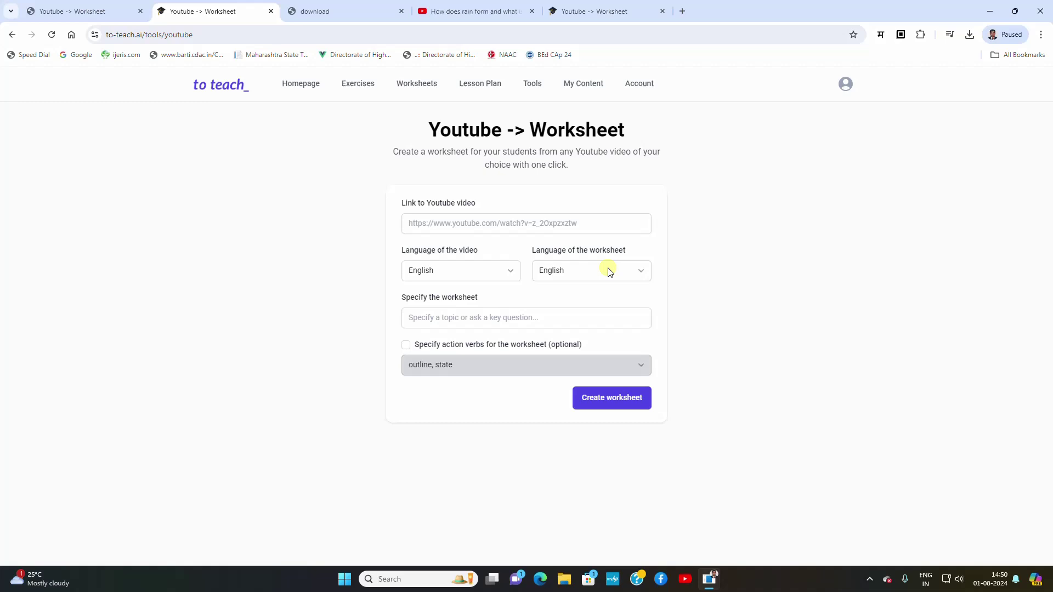
click(540, 326)
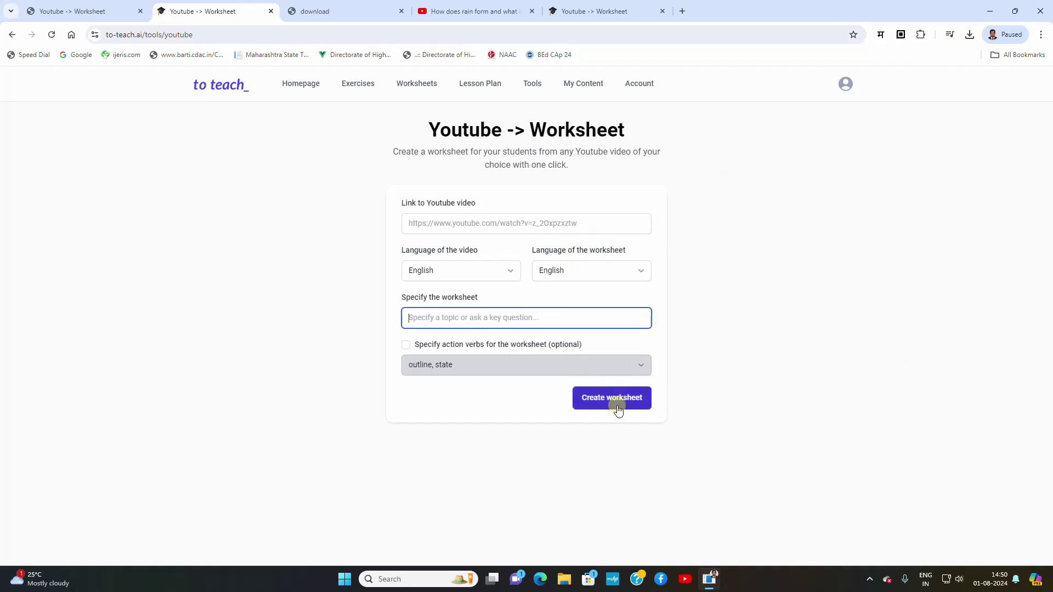
click(105, 10)
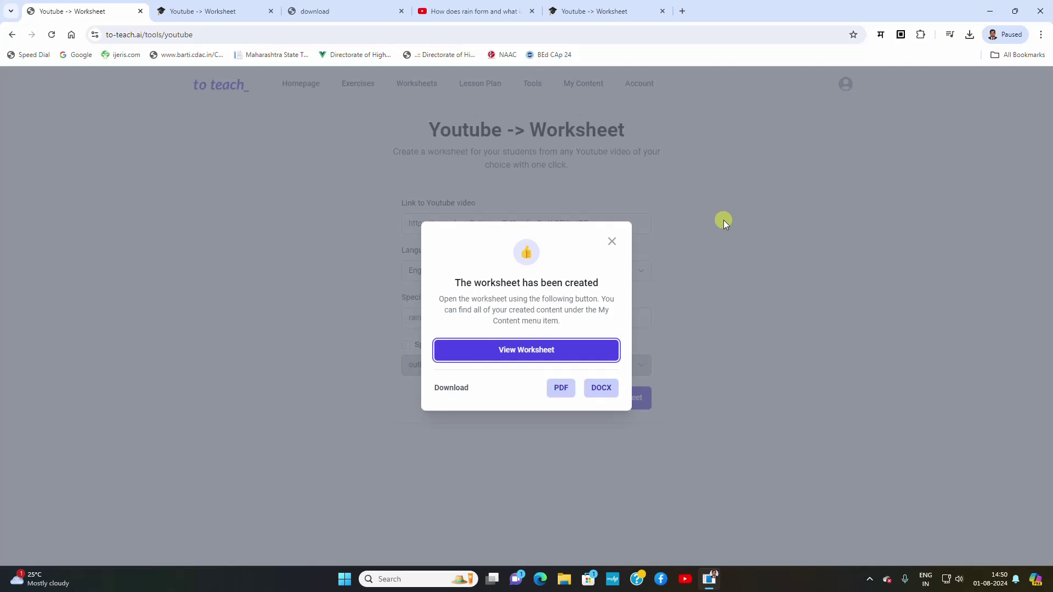
- Open the water-cycle worksheet PDF and scroll through its True or False and Fill in the Blanks pages
click(352, 15)
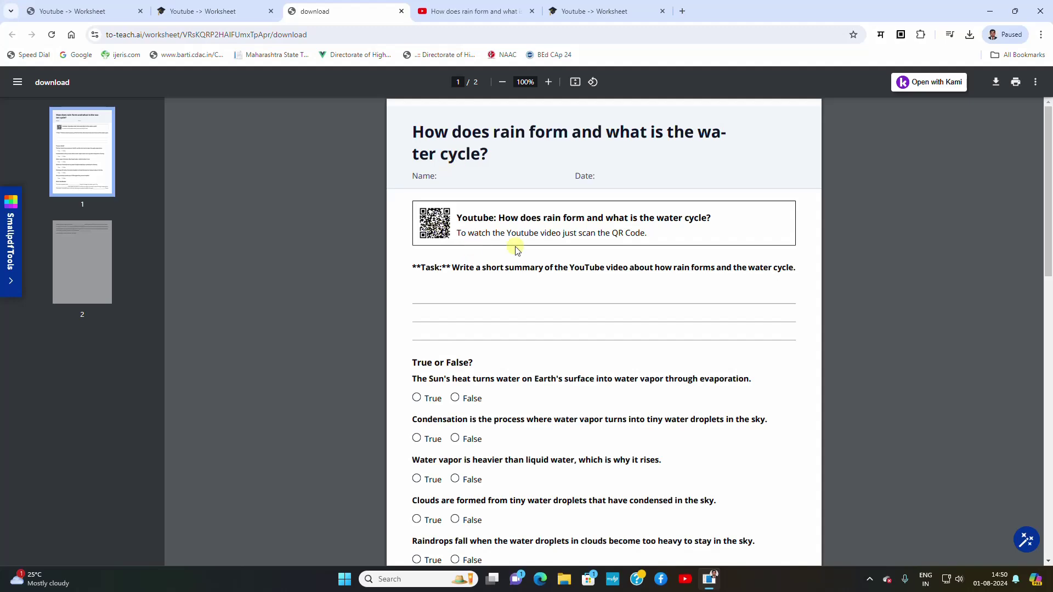
scroll(521, 315, down, 4)
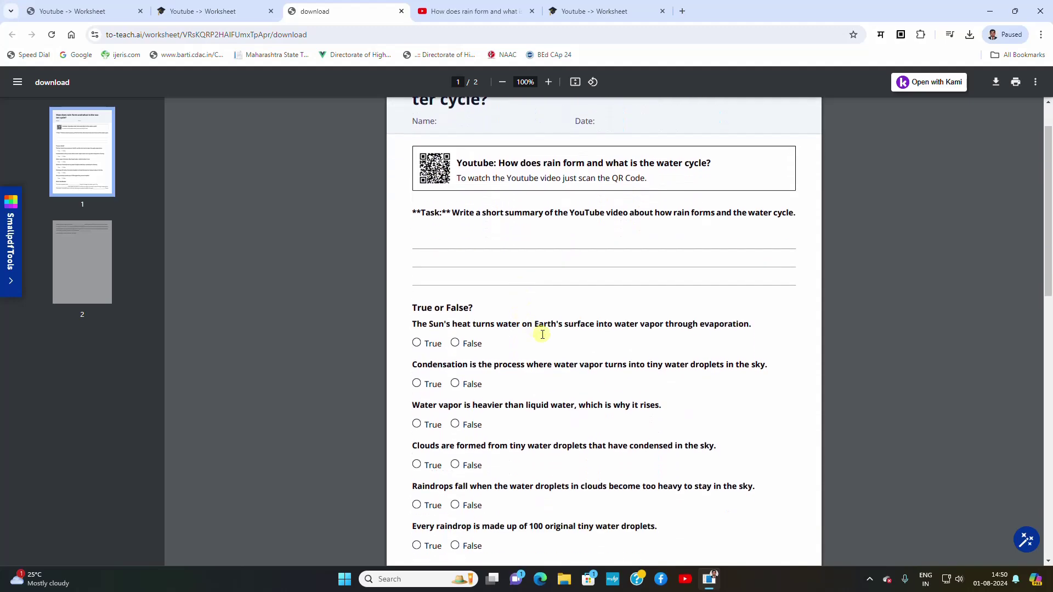
scroll(542, 338, down, 5)
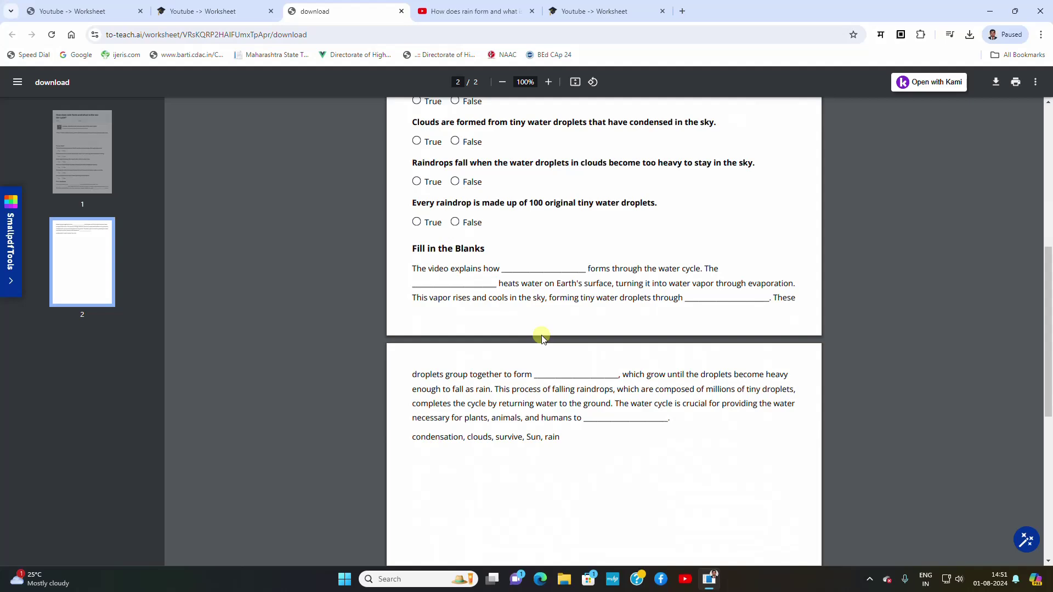
scroll(639, 351, up, 4)
scroll(644, 355, up, 5)
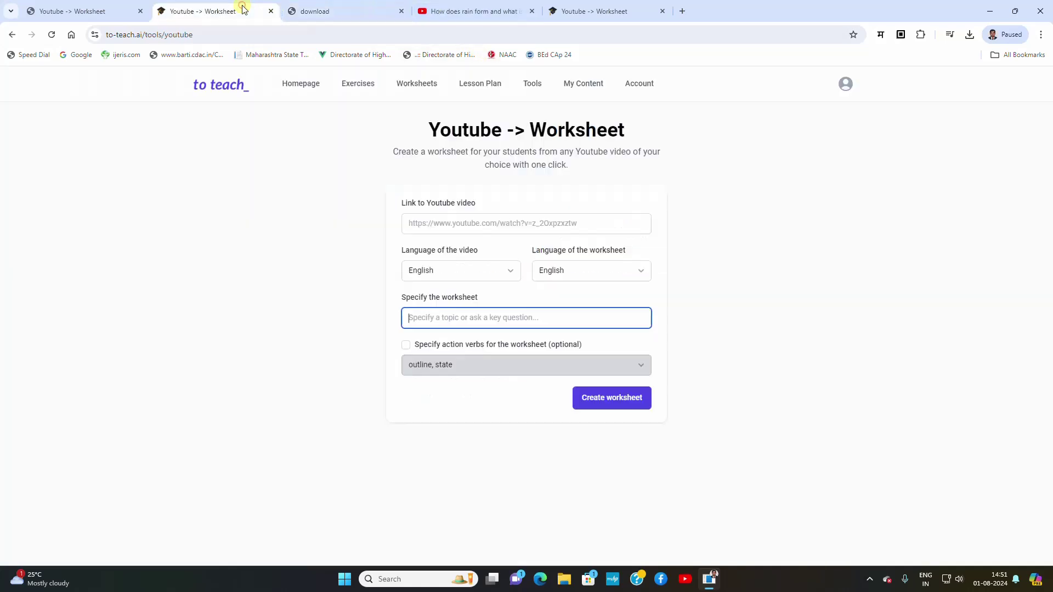
- Browse exercises by subject into History and choose the Crossword template
click(236, 12)
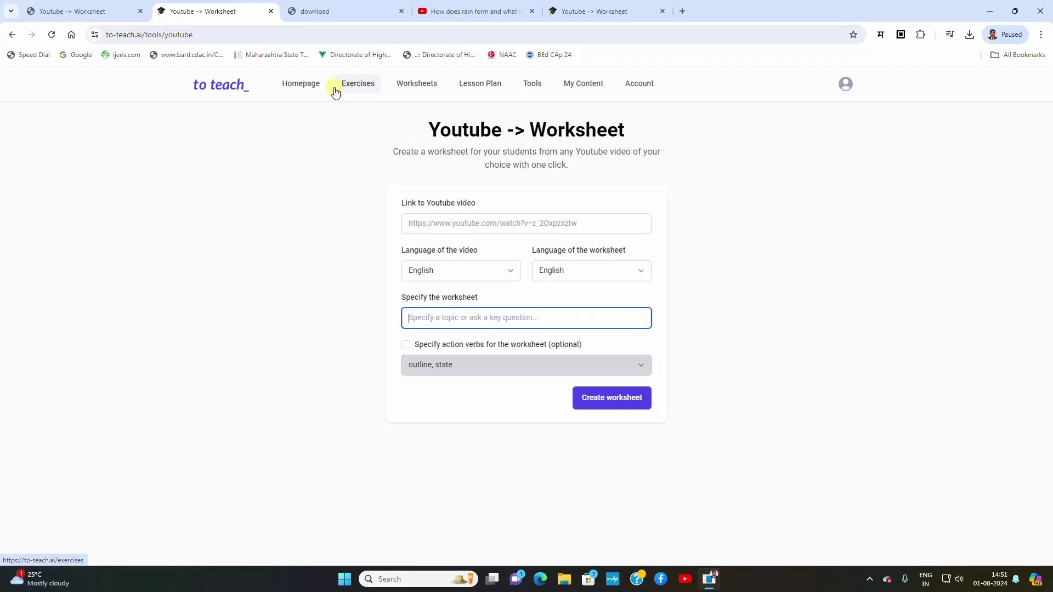
click(358, 85)
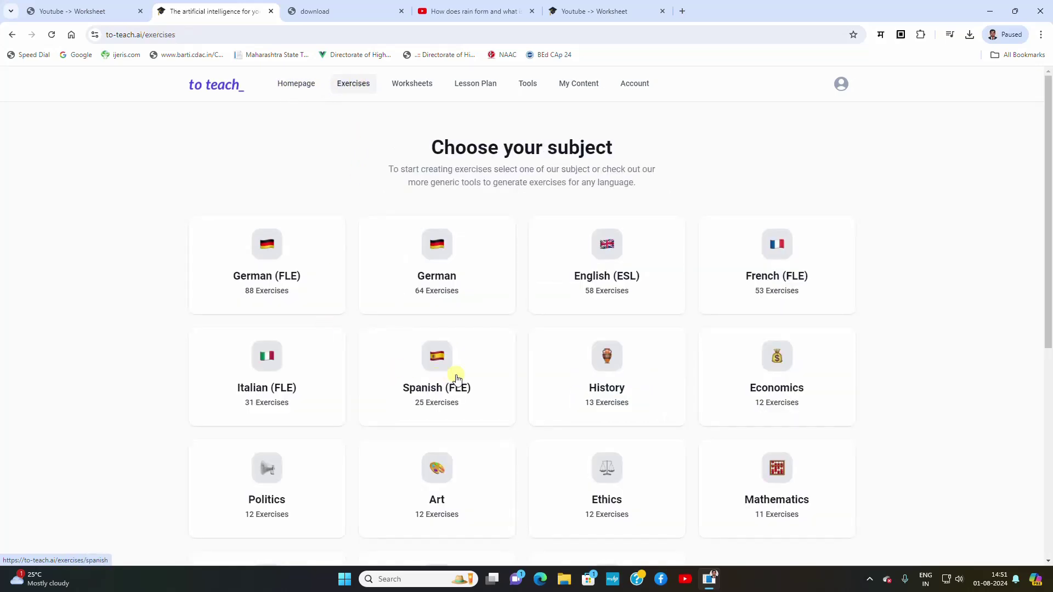
scroll(477, 373, down, 2)
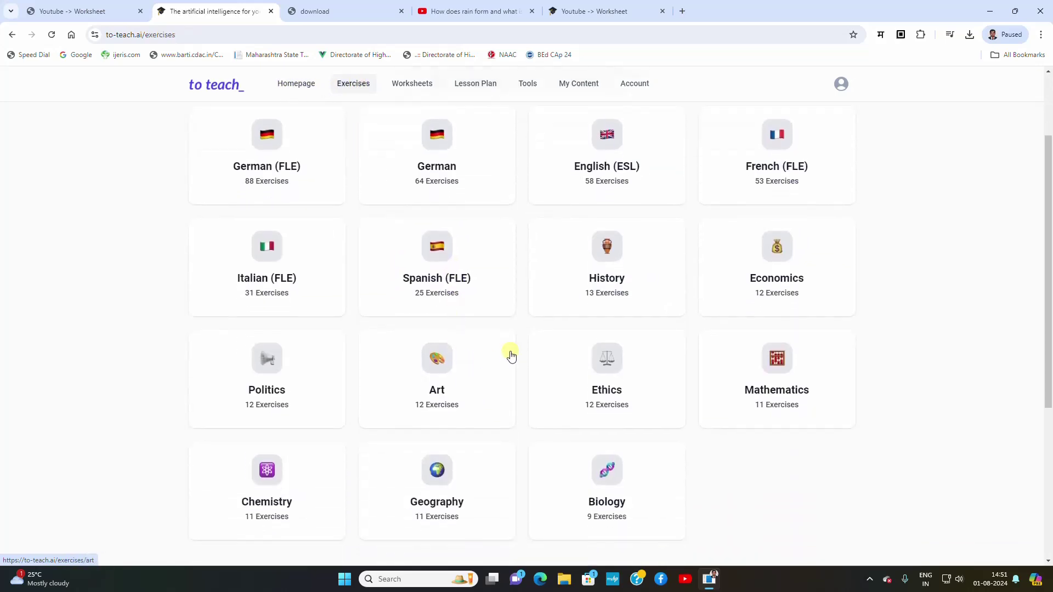
click(620, 285)
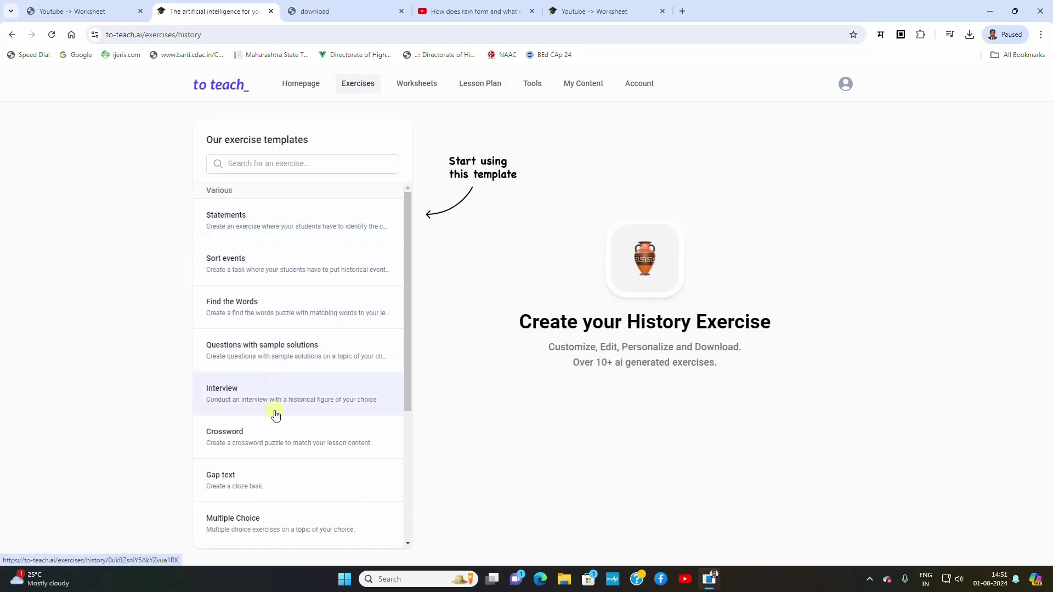
scroll(275, 415, down, 2)
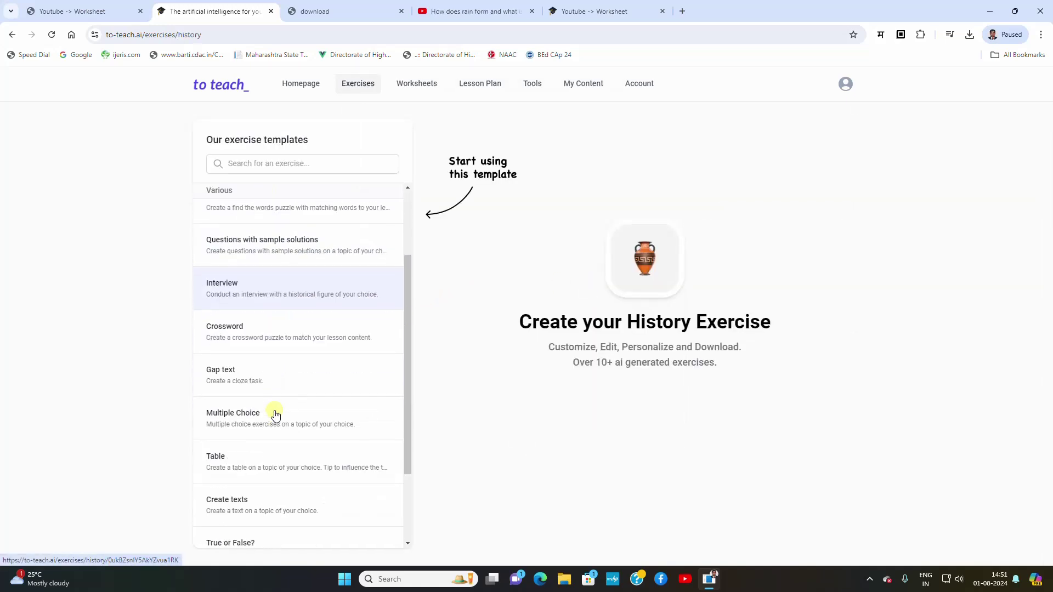
click(278, 340)
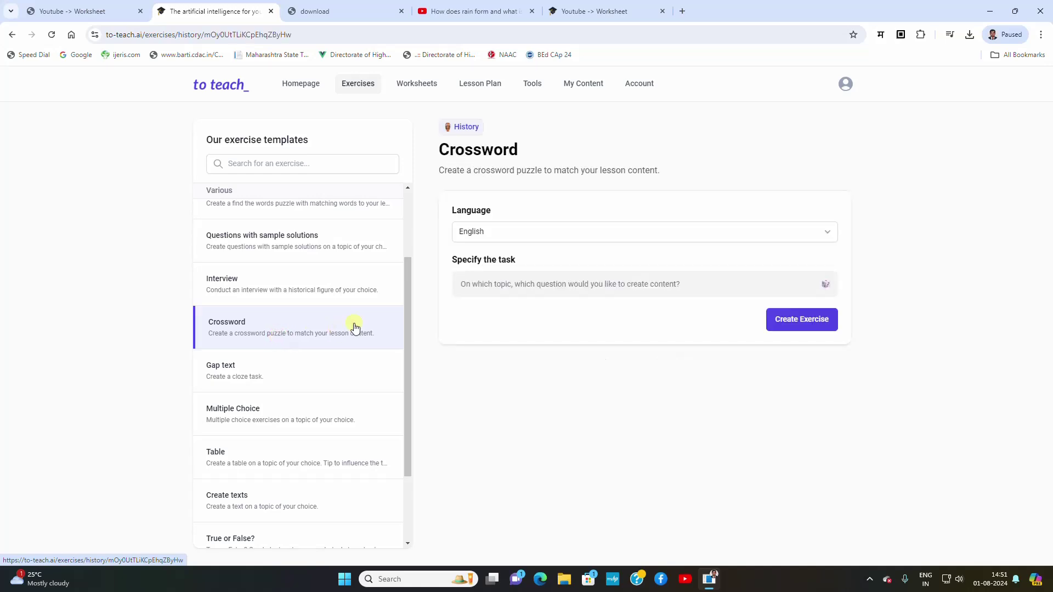
- Enter 'trees' as the crossword task and create the exercise
click(520, 285)
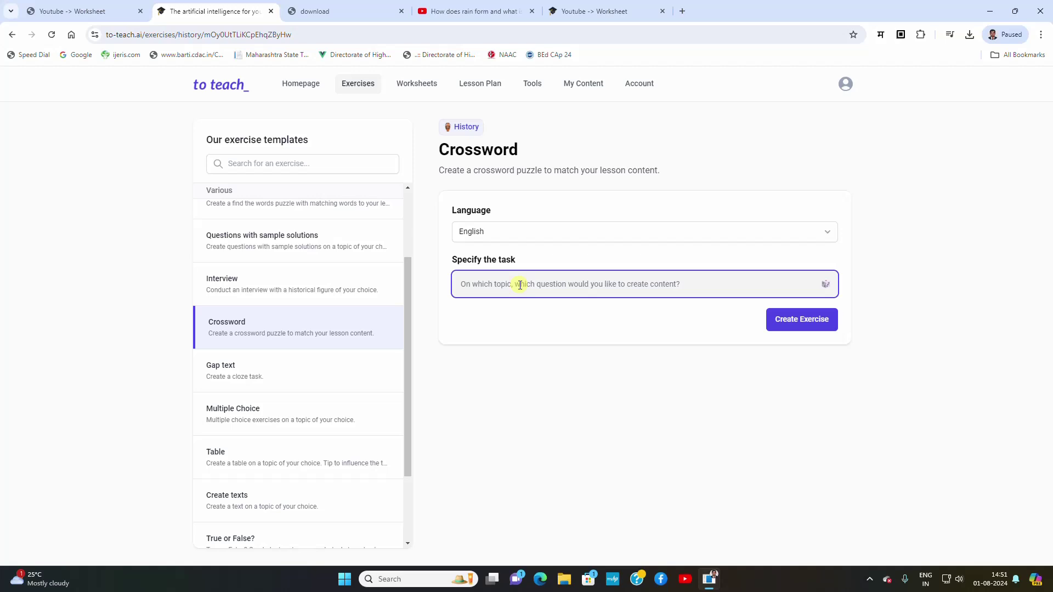
text(trees)
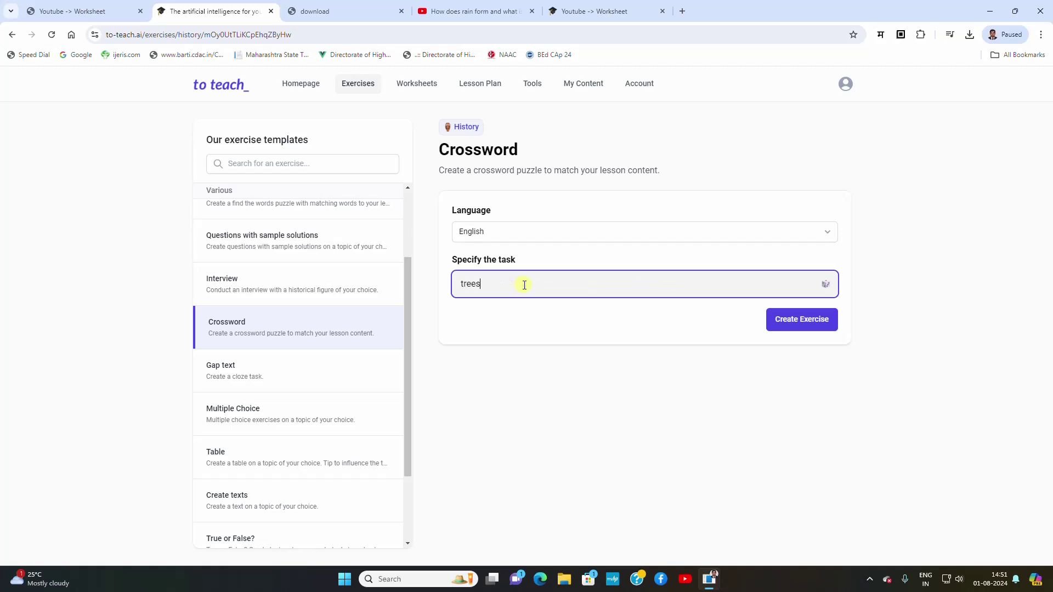
click(801, 325)
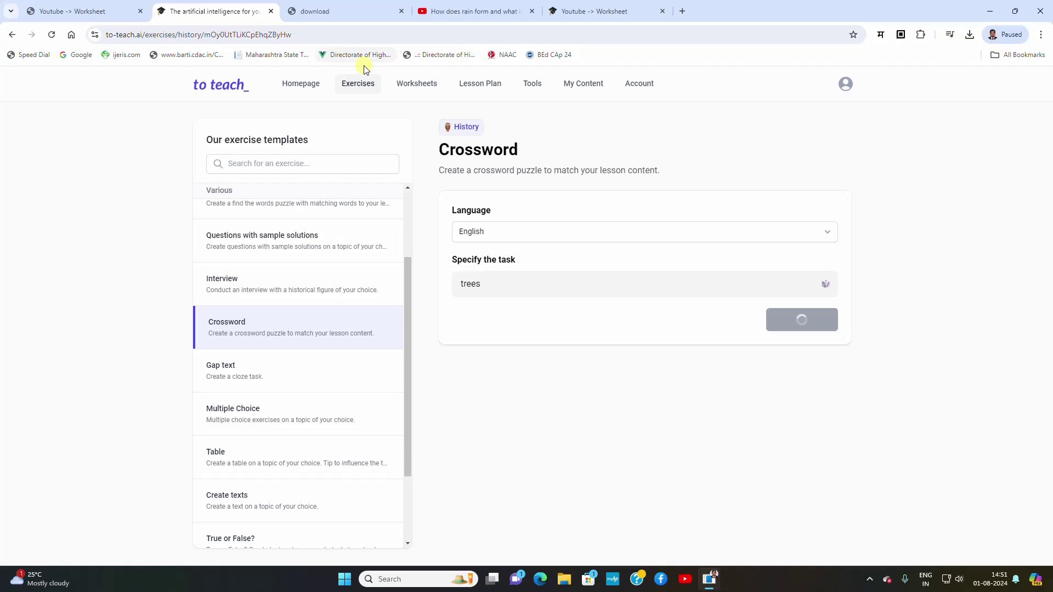
- Open Worksheets and scroll through the subject, level and type filters and popular worksheet cards
click(418, 90)
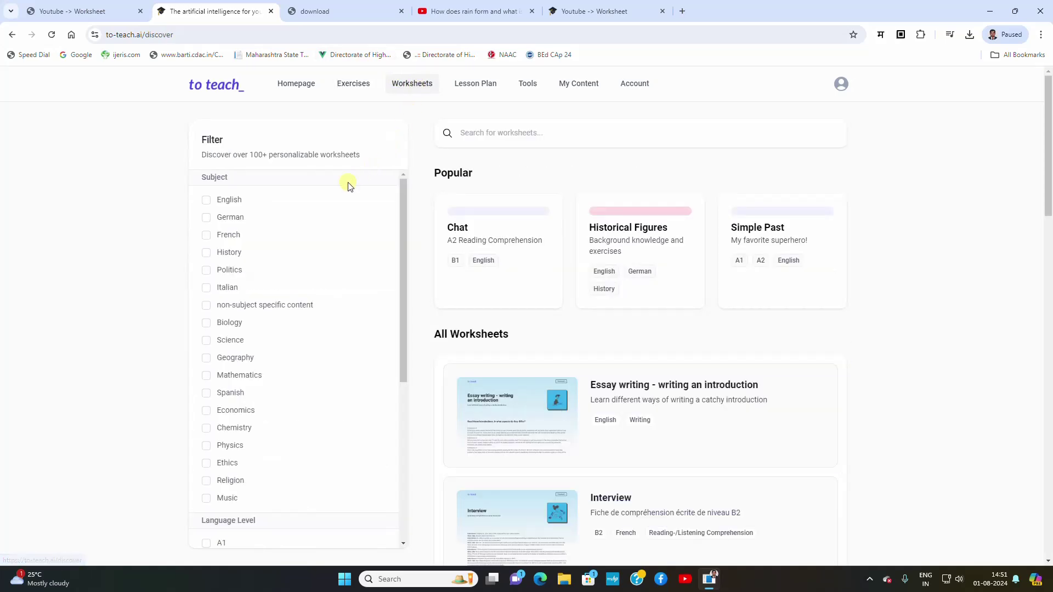
scroll(213, 236, down, 5)
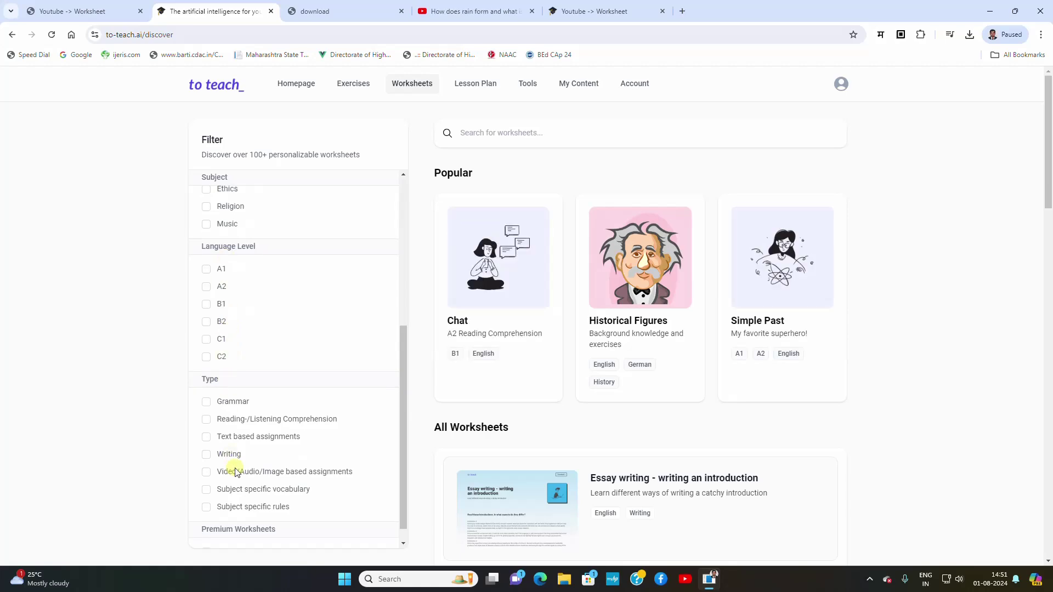
scroll(307, 351, down, 2)
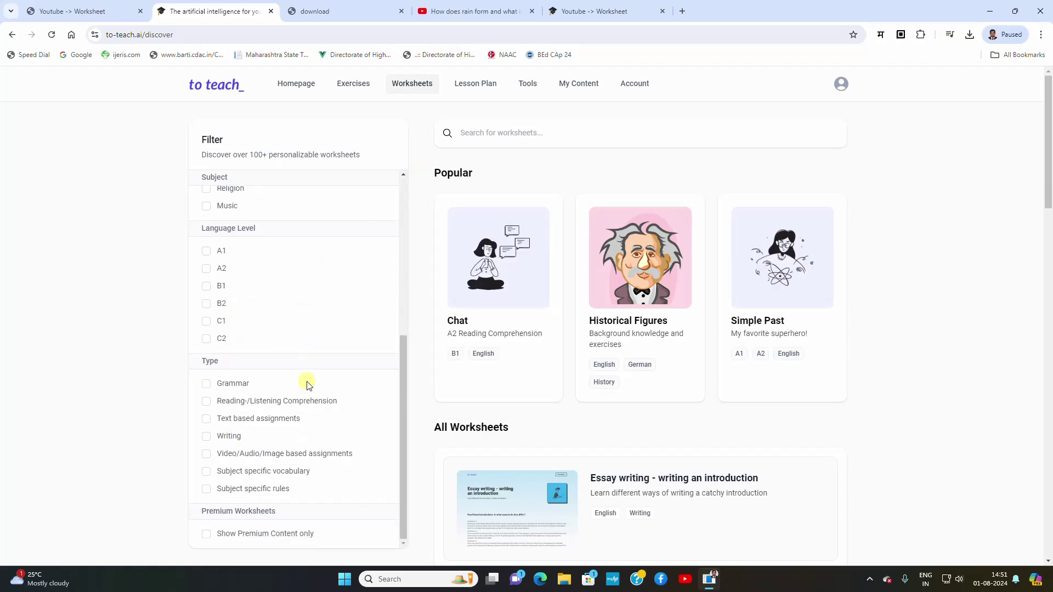
scroll(1001, 283, down, 6)
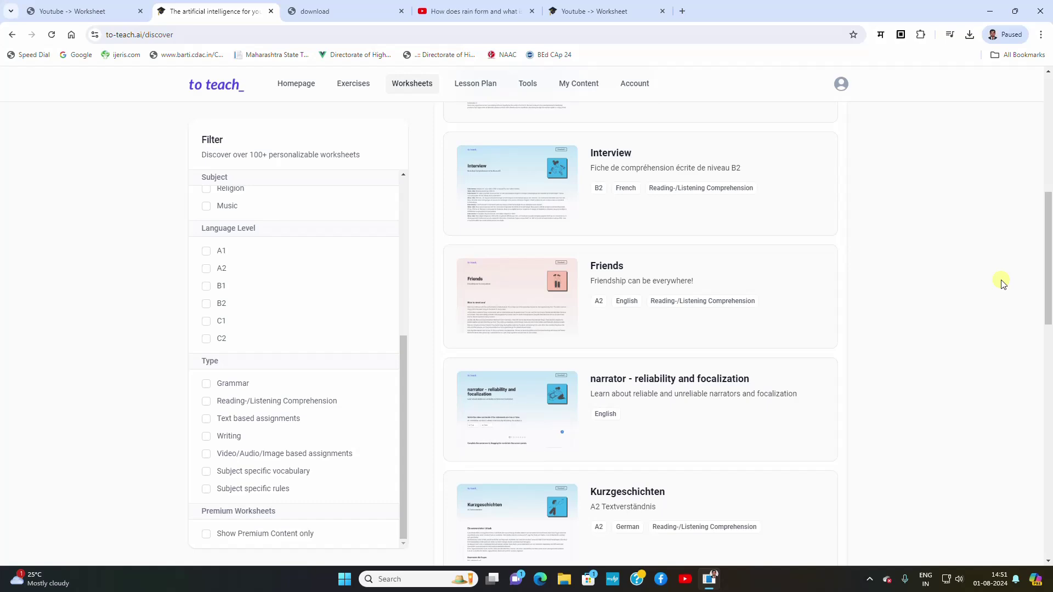
scroll(1001, 282, up, 7)
scroll(1001, 283, up, 1)
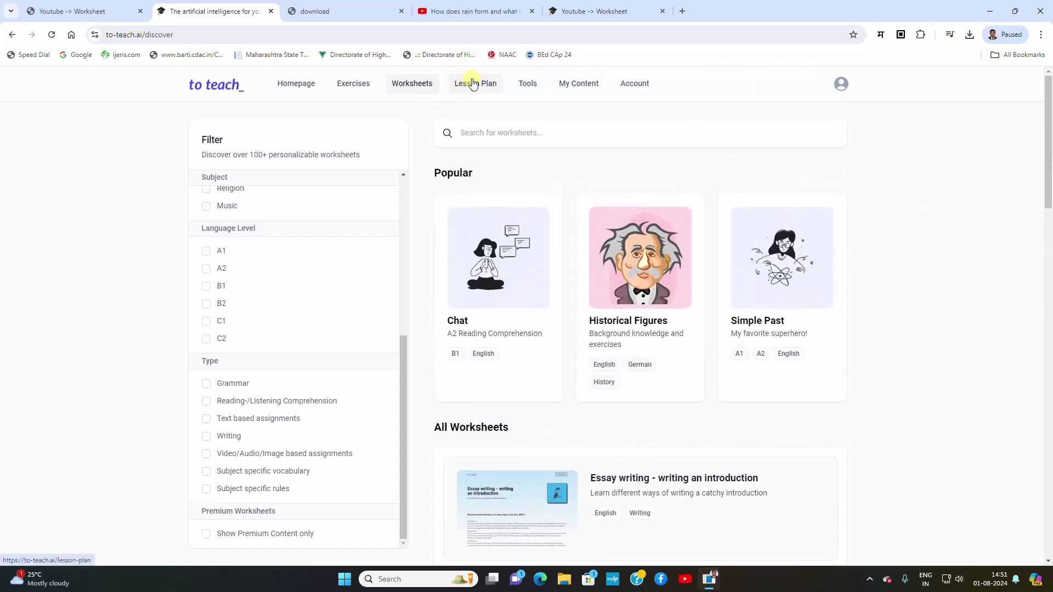
- Open the Lesson Plan form, leaving English, age 6-7 and 90-minute duration unchanged
click(473, 84)
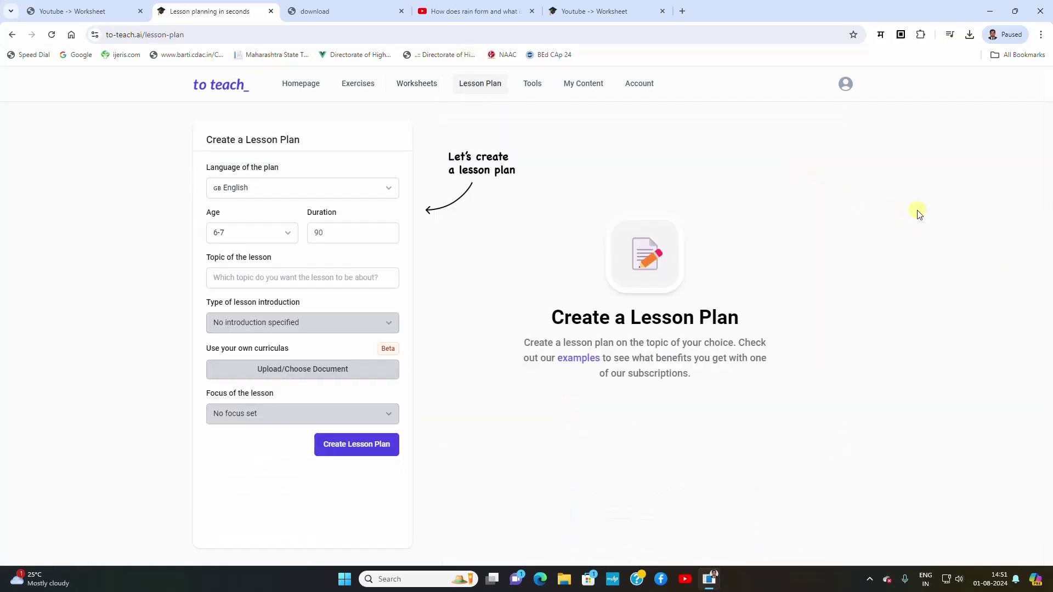
click(286, 190)
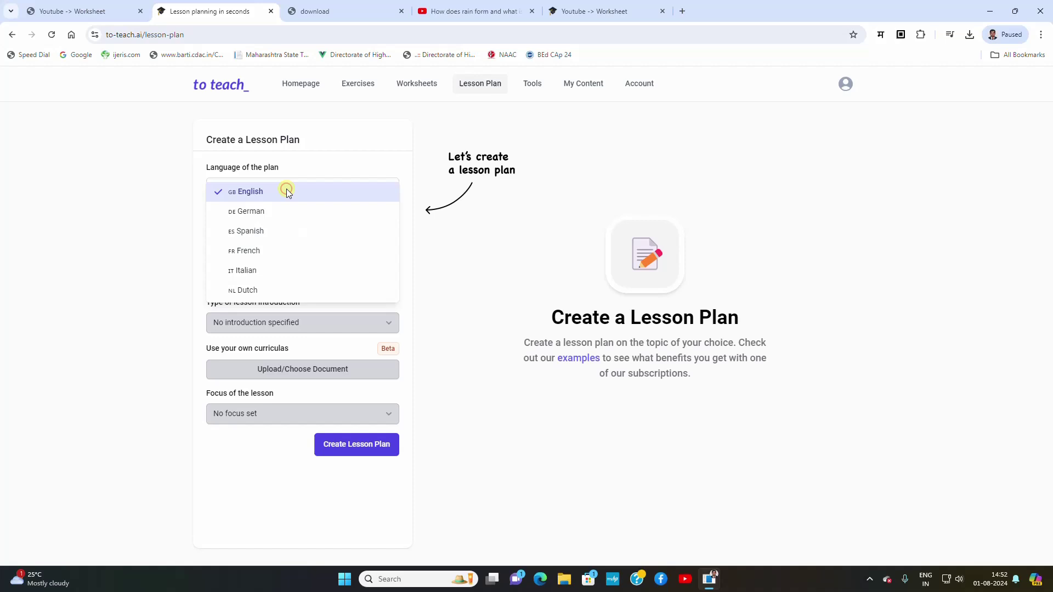
click(286, 191)
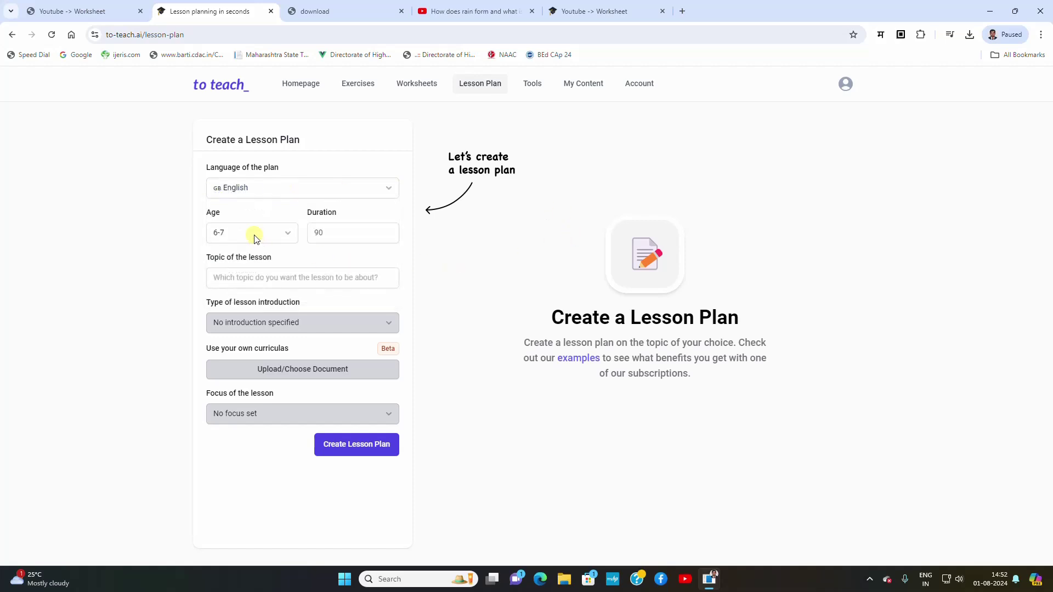
click(253, 235)
click(348, 232)
click(470, 268)
click(350, 283)
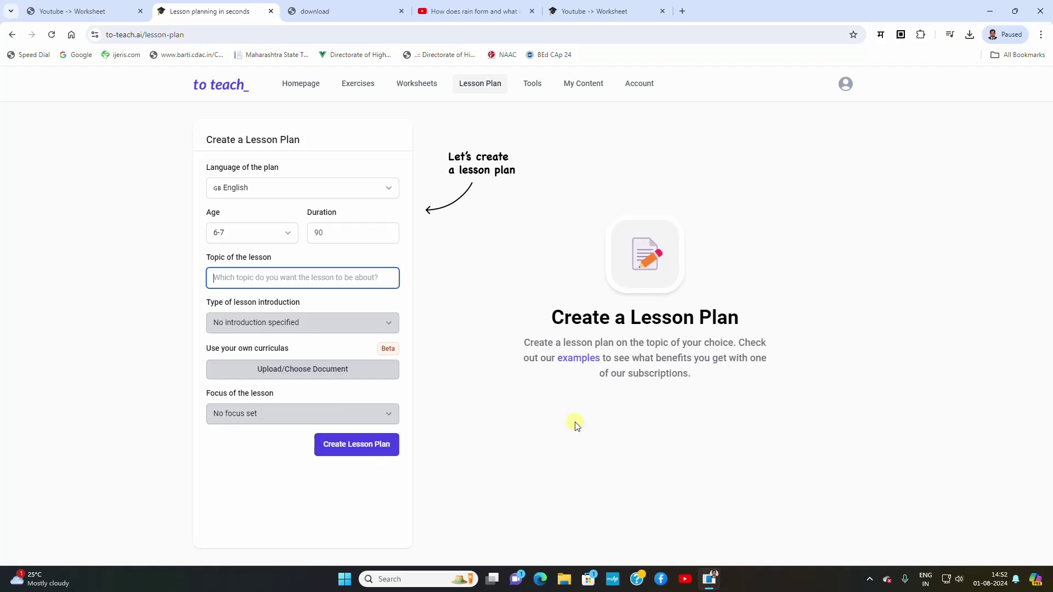
click(532, 85)
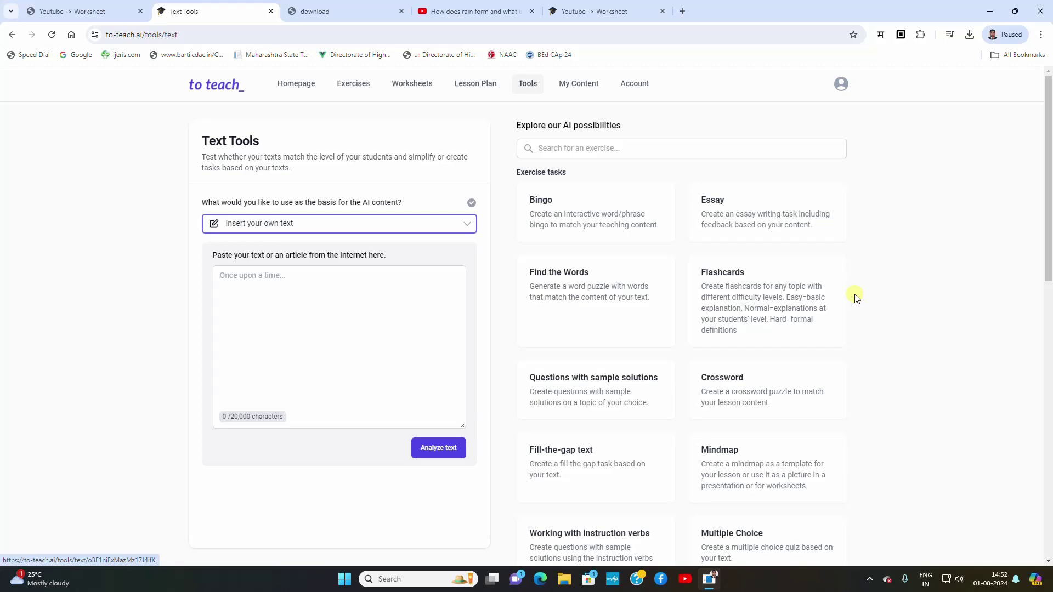
- Scroll through the Text Tools page's exercise tasks and Analyze and simplify tools
scroll(858, 307, down, 5)
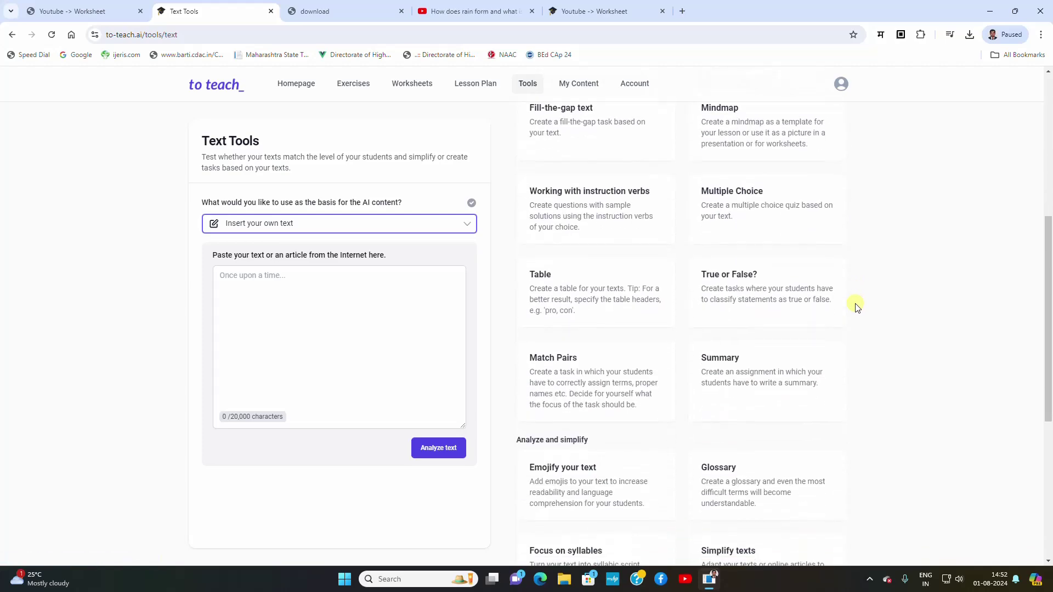
scroll(857, 307, down, 3)
scroll(876, 371, down, 3)
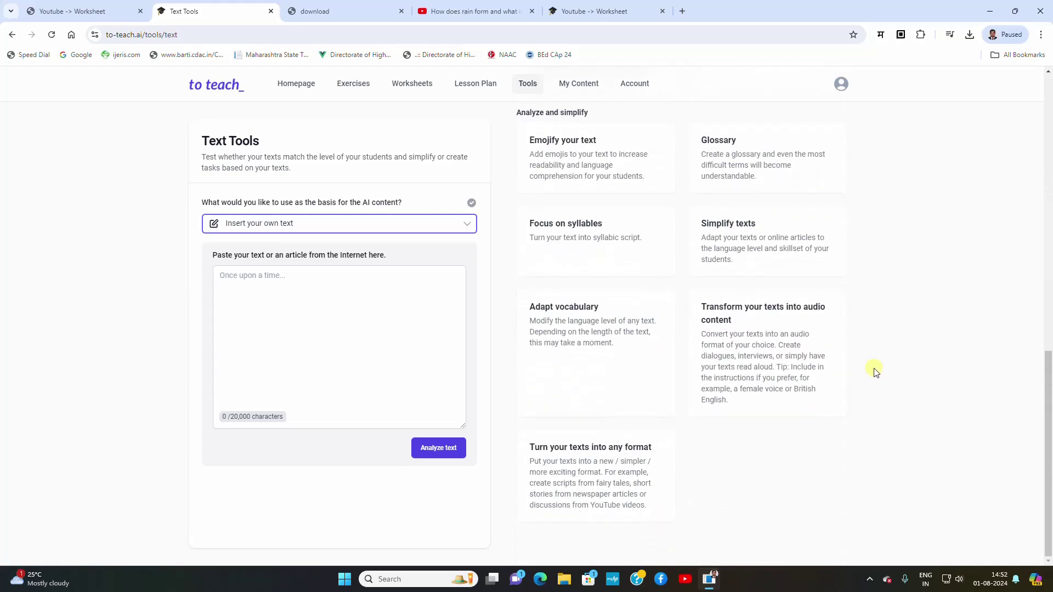
scroll(878, 367, up, 8)
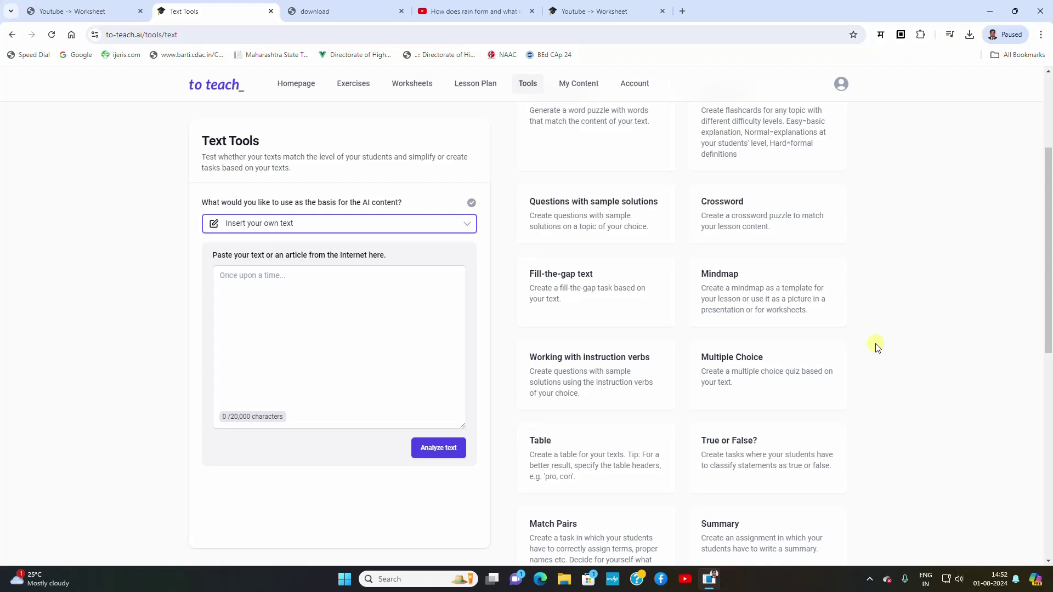
- Go to the homepage and review Recently created contents, headed by the trees Crossword, and Our Tools
click(307, 88)
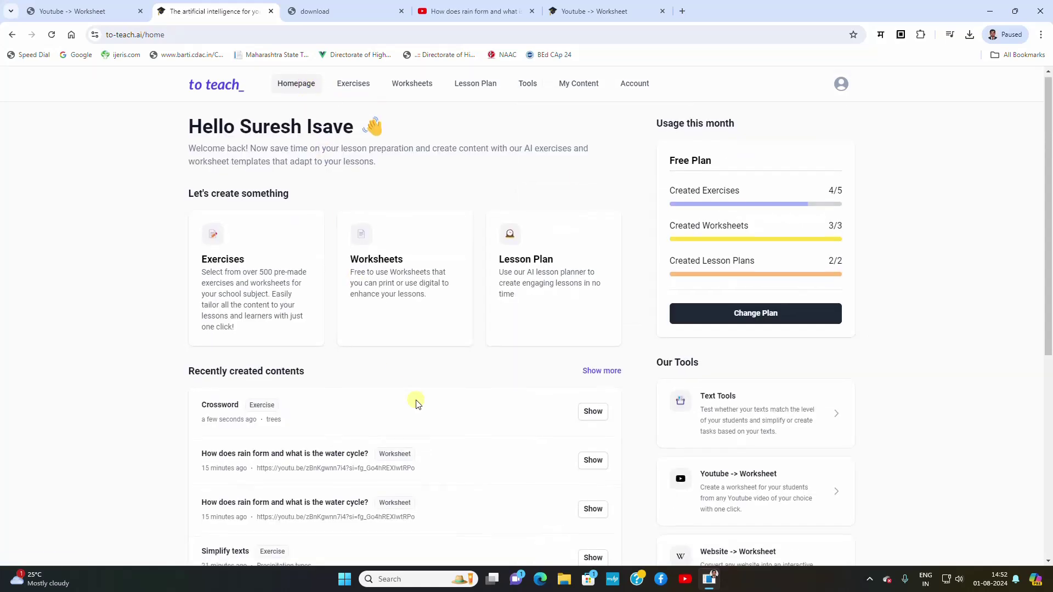
scroll(414, 402, down, 4)
scroll(420, 400, up, 4)
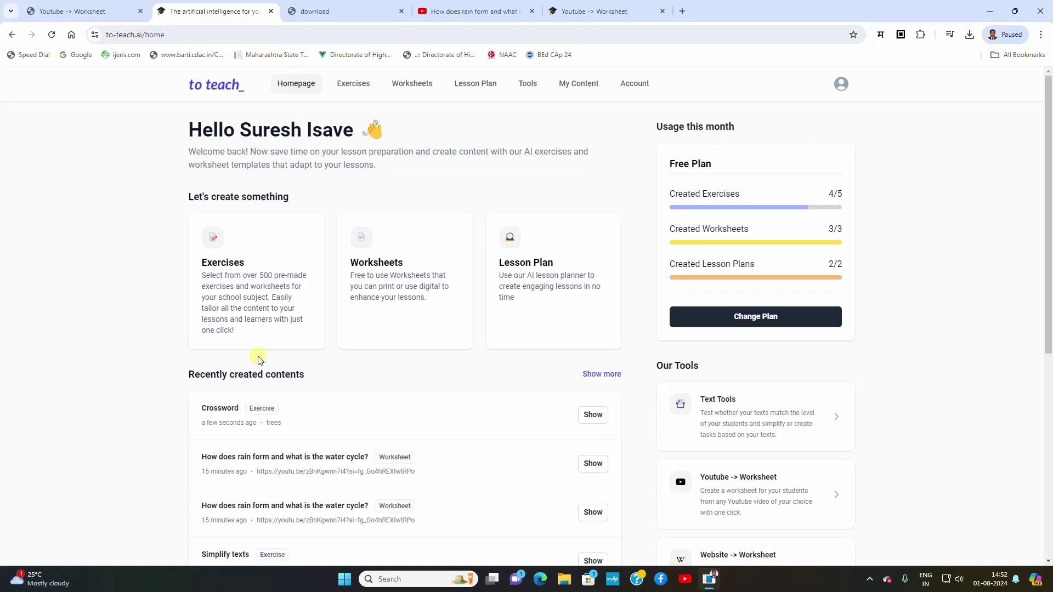
scroll(184, 469, down, 3)
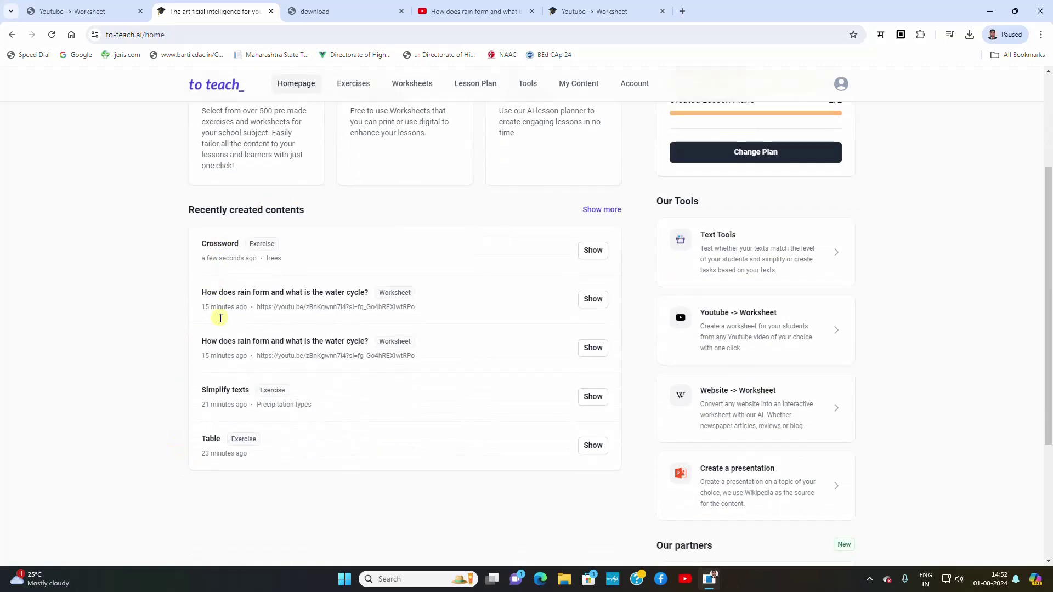
scroll(965, 285, up, 1)
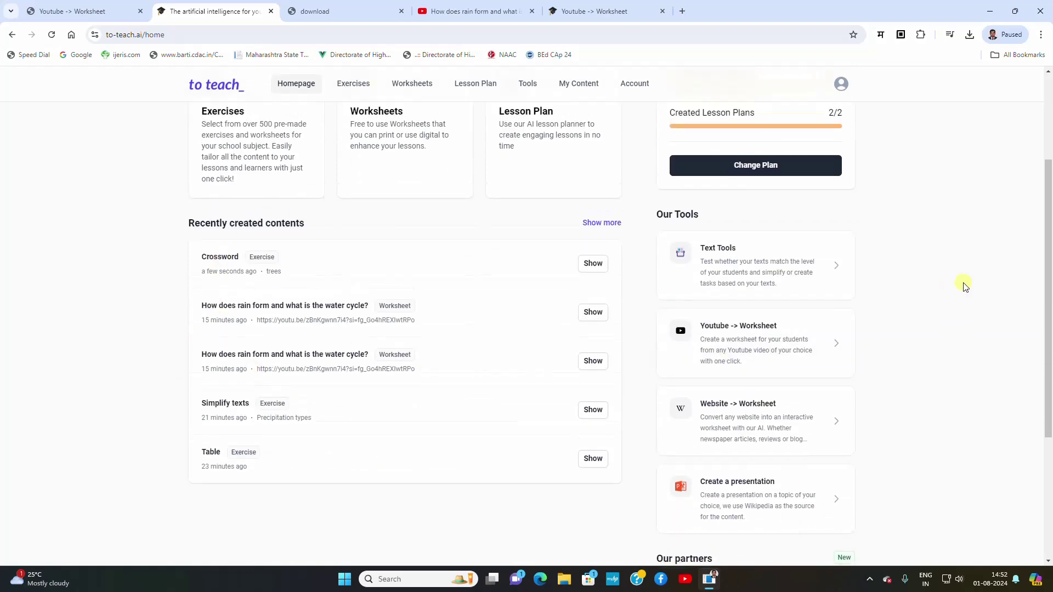
scroll(872, 315, down, 4)
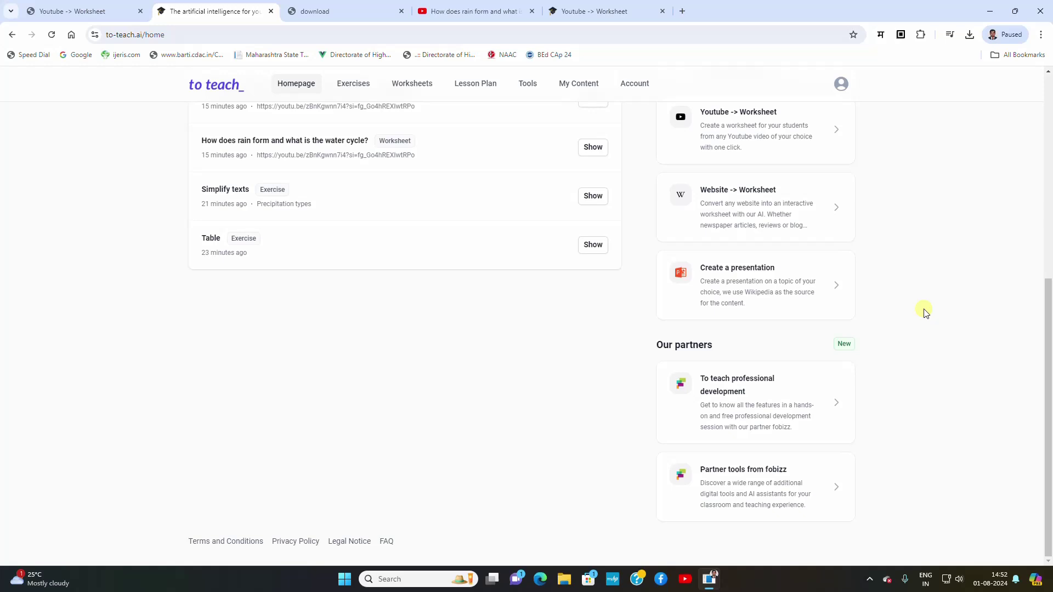
scroll(926, 311, up, 4)
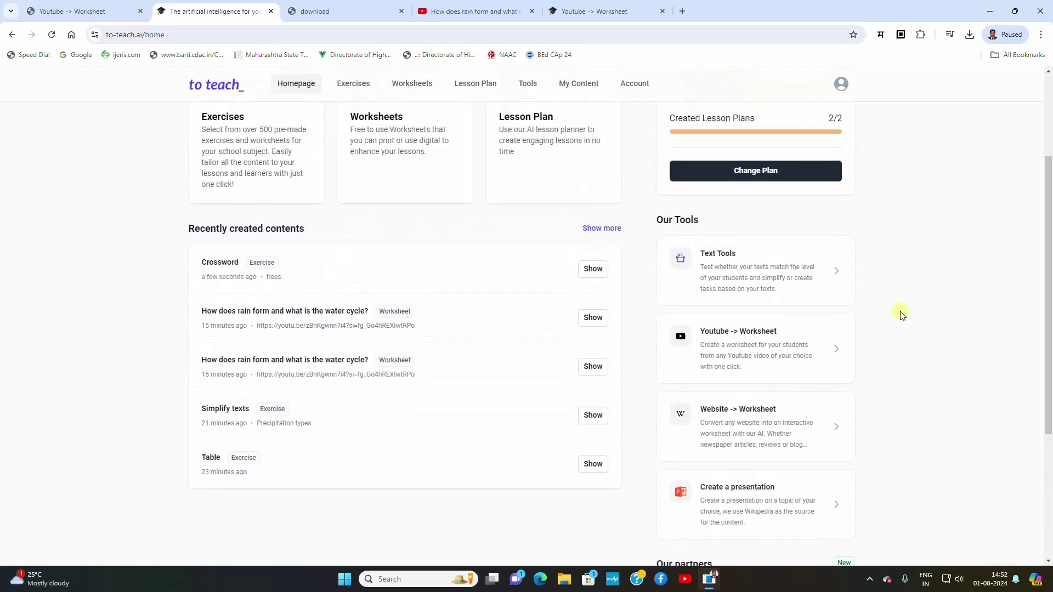
- Request an English presentation on 'pollution' at language level C2 for students aged 12-13
click(735, 508)
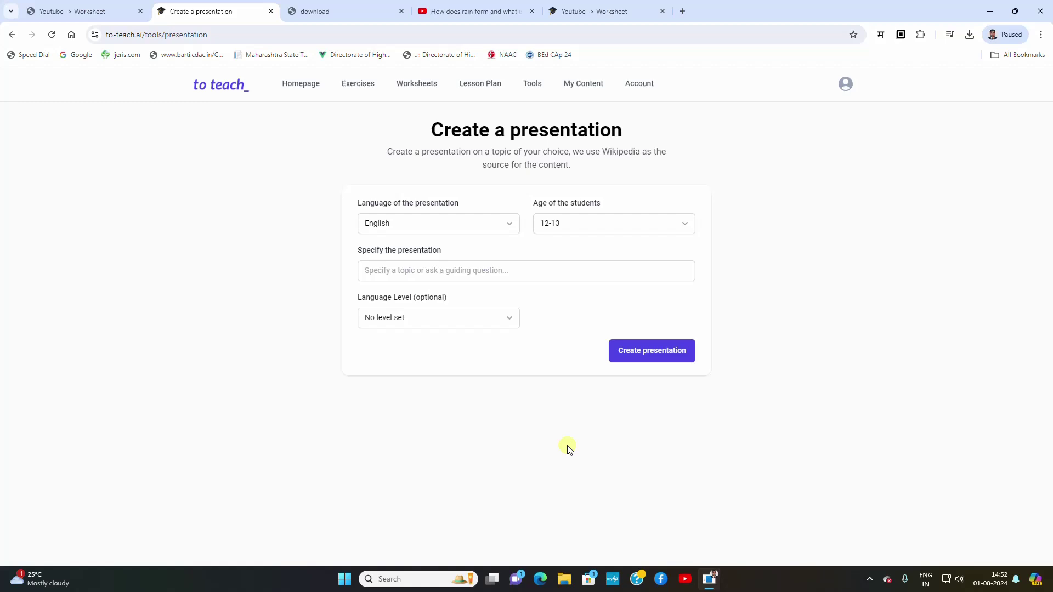
click(536, 274)
text(pollution)
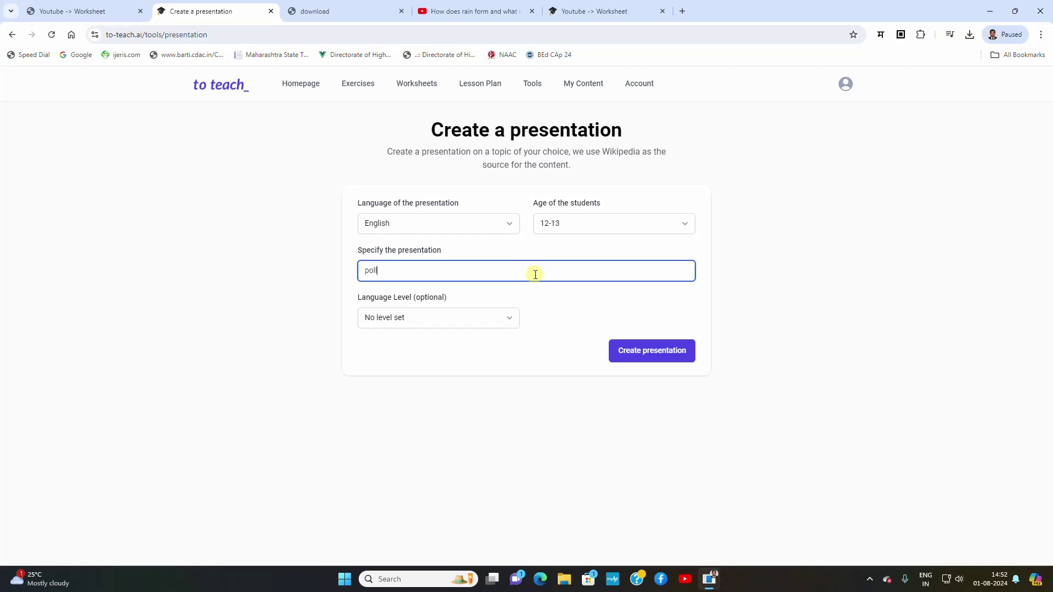
click(492, 328)
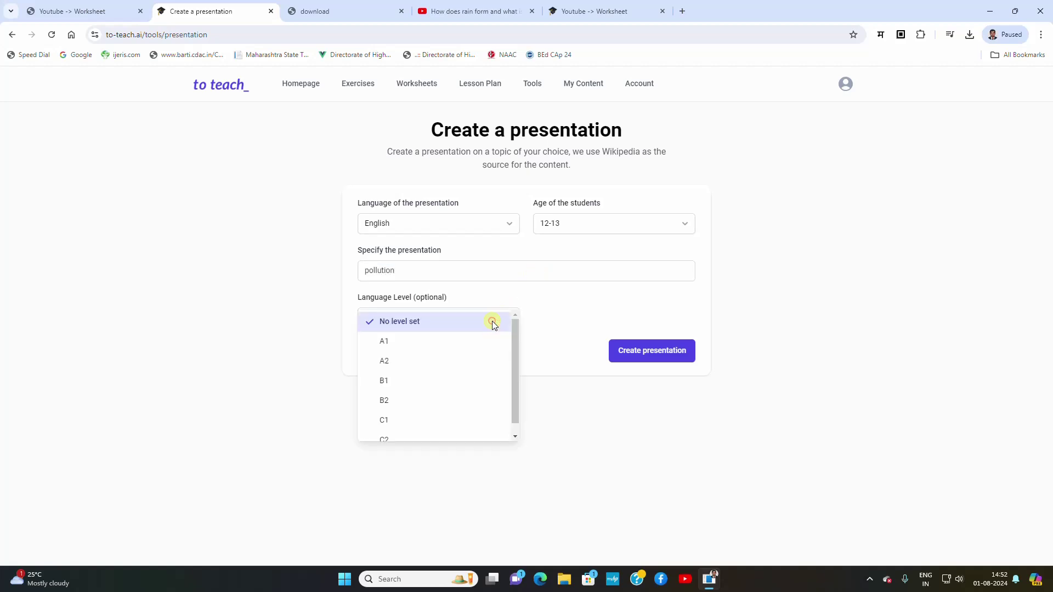
scroll(475, 371, down, 1)
click(473, 434)
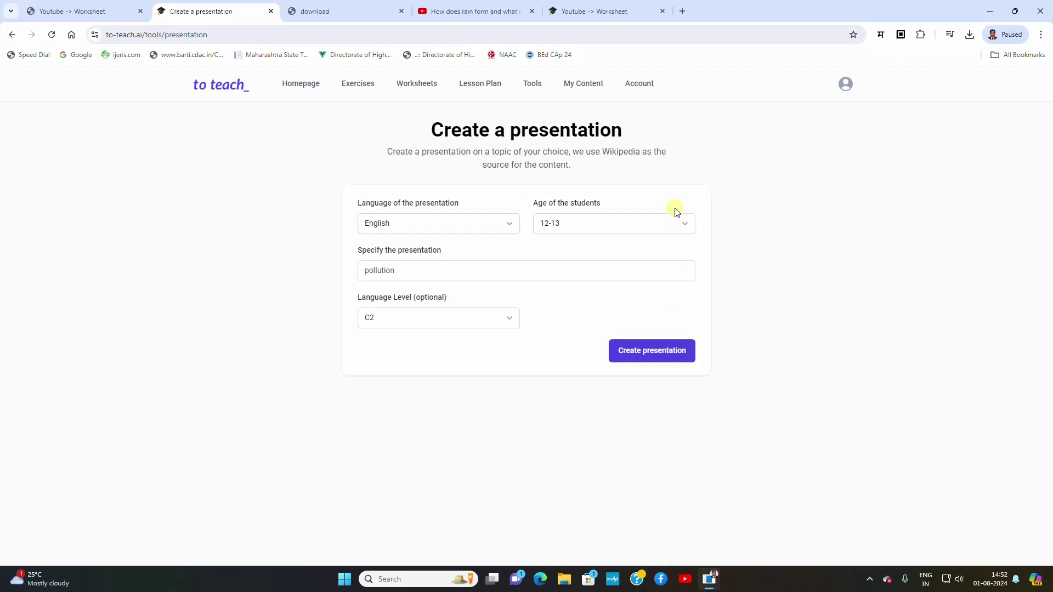
click(675, 357)
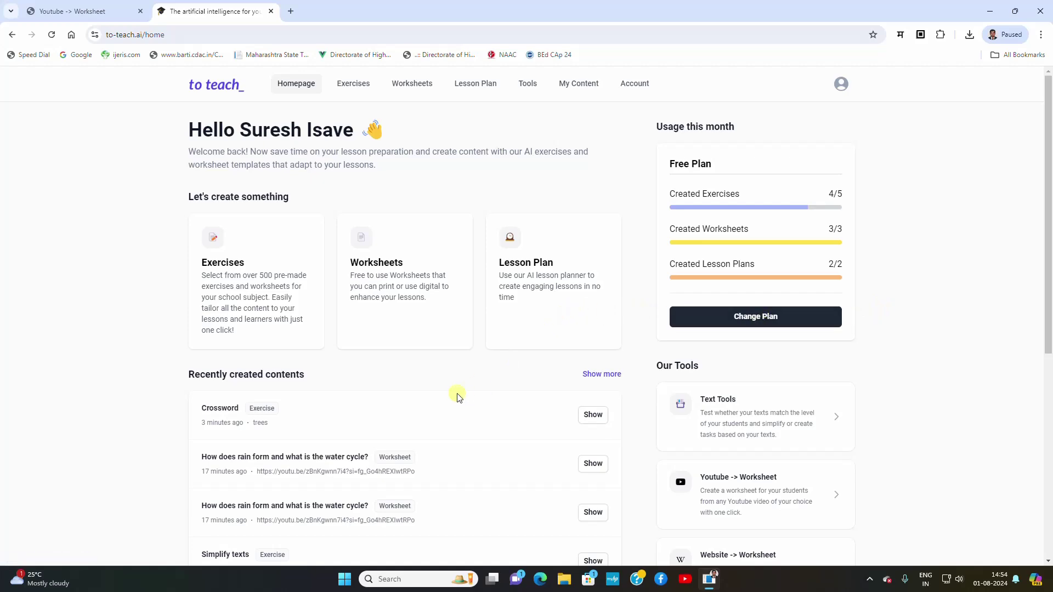
scroll(458, 397, down, 3)
scroll(459, 397, up, 3)
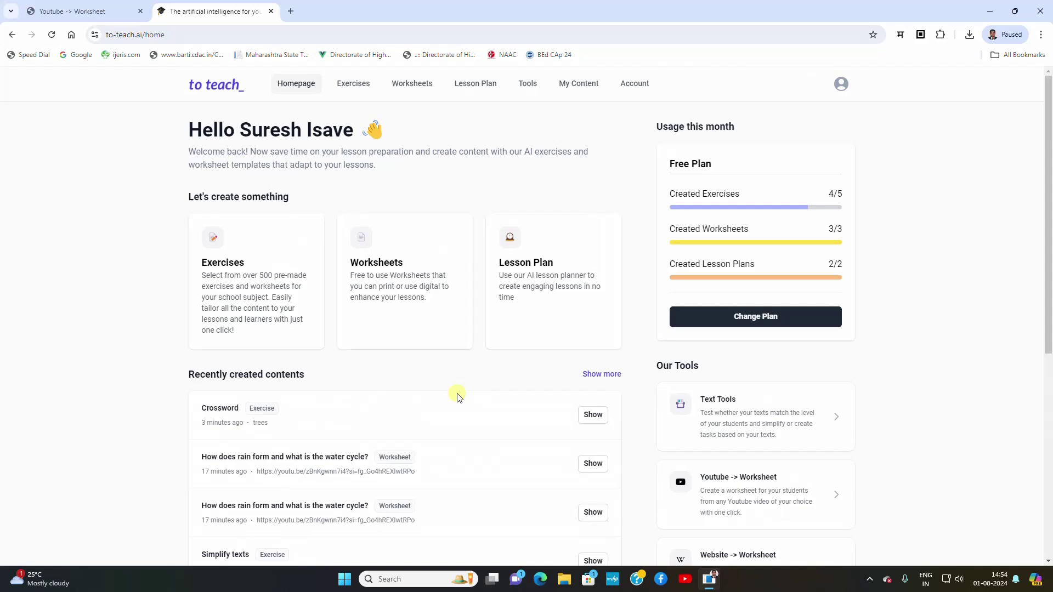